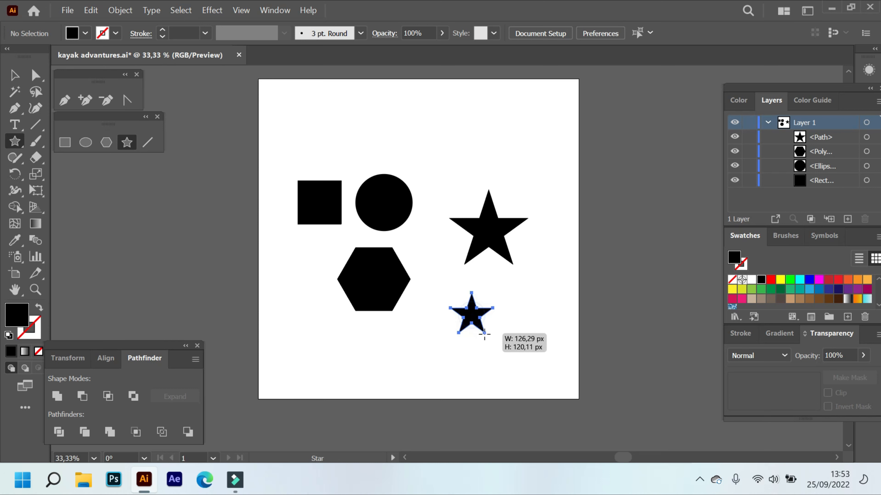
Draw small black stars beneath the large star, starting with one about 126 × 120 px
{"action": "left_click_drag", "start_coordinate": [484, 334], "coordinate": [497, 327]}
{"action": "left_click_drag", "start_coordinate": [523, 281], "coordinate": [536, 309]}
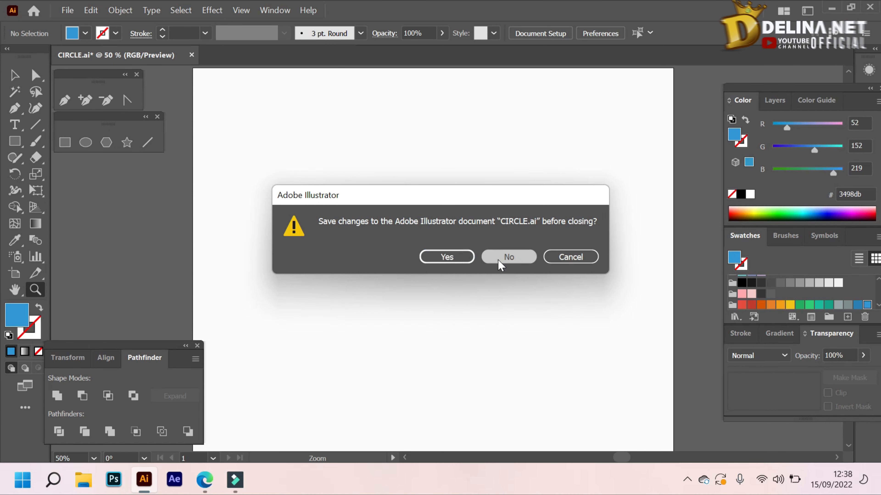
Close CIRCLE.ai without saving its changes and start a new document
{"action": "left_click", "coordinate": [502, 258]}
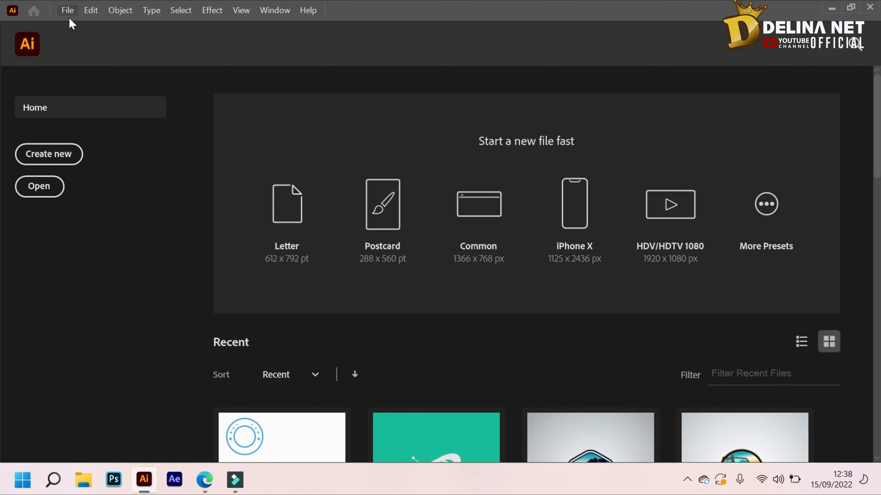
{"action": "left_click", "coordinate": [64, 154]}
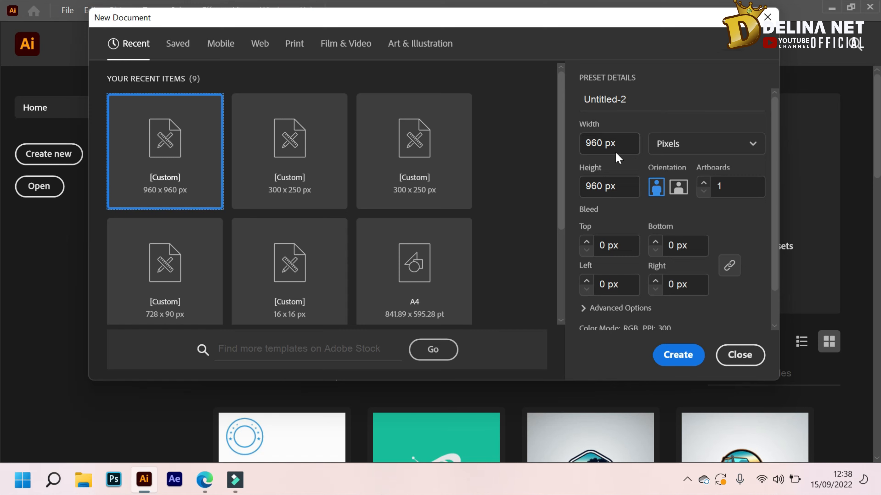
Review the color mode options for the new document, and create it at 960 × 960 px in portrait orientation with RGB color
{"action": "left_click", "coordinate": [615, 144]}
{"action": "left_click_drag", "start_coordinate": [623, 187], "coordinate": [582, 195]}
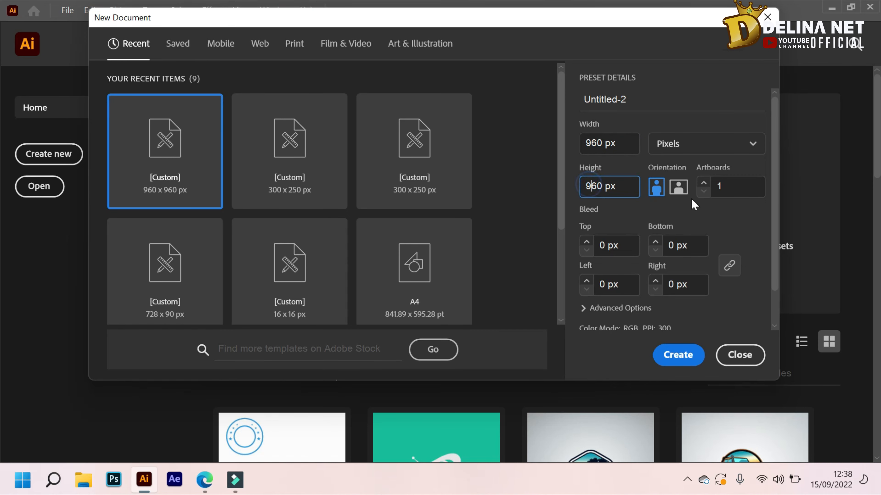
{"action": "left_click", "coordinate": [681, 189]}
{"action": "left_click", "coordinate": [656, 189]}
{"action": "scroll", "coordinate": [758, 326], "scroll_direction": "down", "scroll_amount": 2}
{"action": "left_click", "coordinate": [623, 322]}
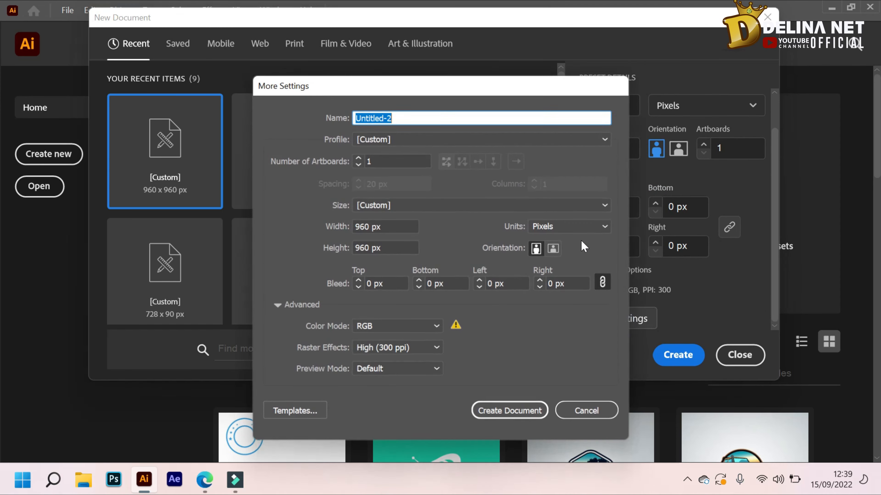
{"action": "left_click", "coordinate": [388, 326]}
{"action": "left_click", "coordinate": [378, 351]}
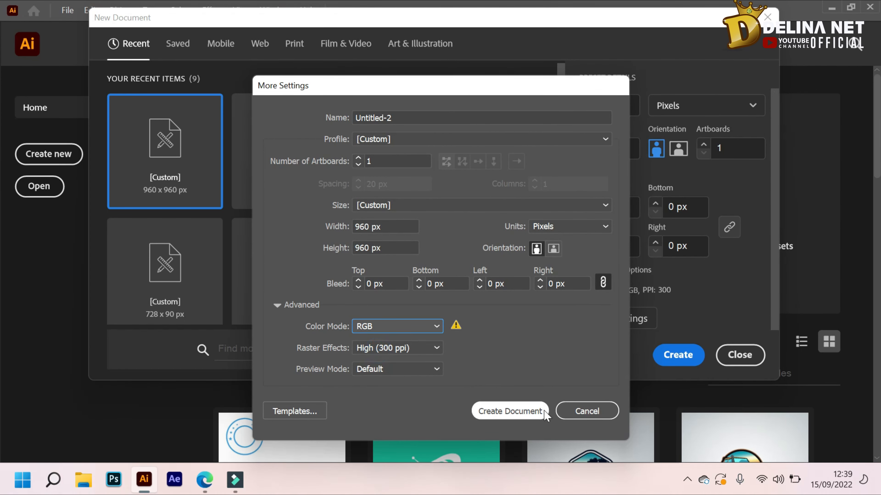
{"action": "left_click", "coordinate": [584, 410]}
{"action": "left_click", "coordinate": [676, 355]}
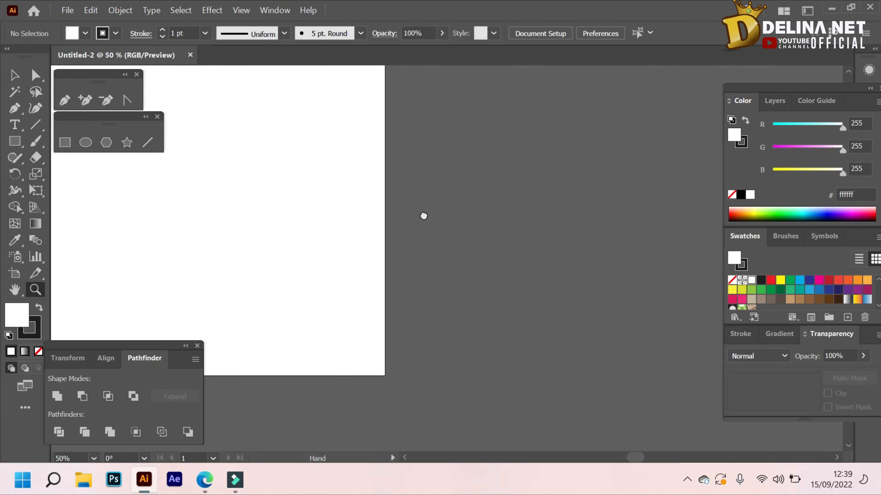
Look through the Effect, View and Window menus for the available effects, view options and panels
{"action": "left_click", "coordinate": [423, 214]}
{"action": "left_click", "coordinate": [428, 208], "text": "alt"}
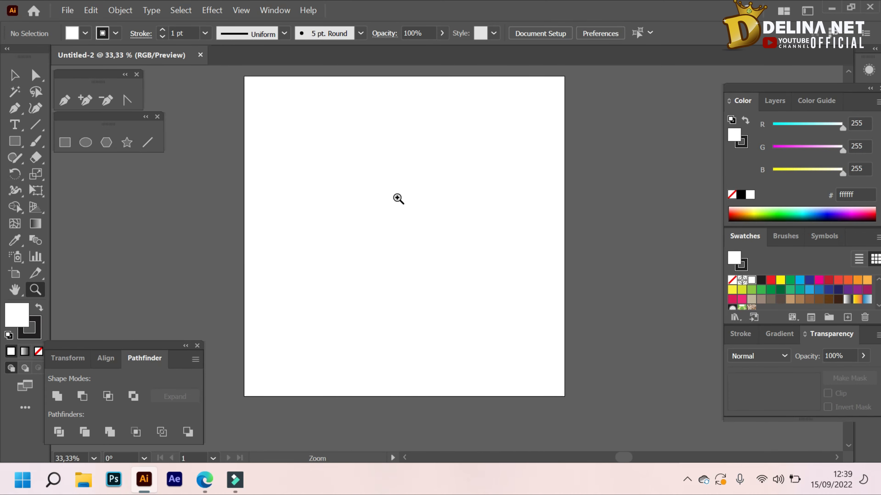
{"action": "key", "text": "space"}
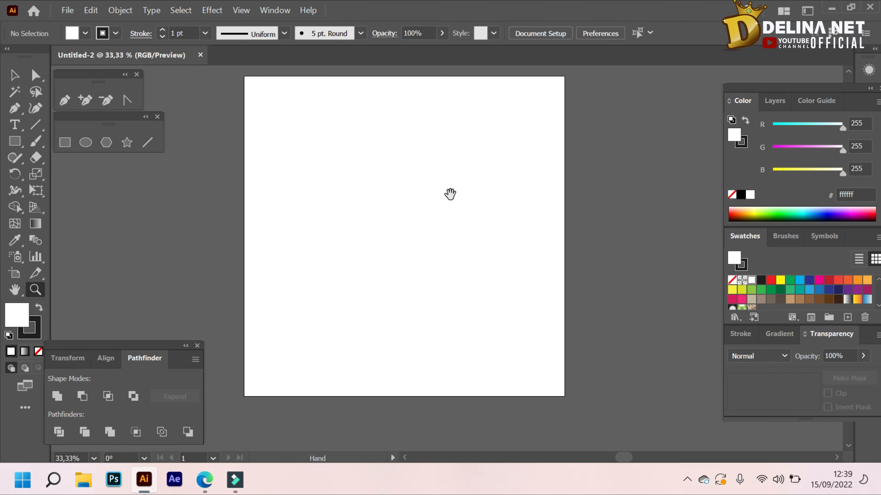
{"action": "left_click_drag", "start_coordinate": [450, 194], "coordinate": [449, 212]}
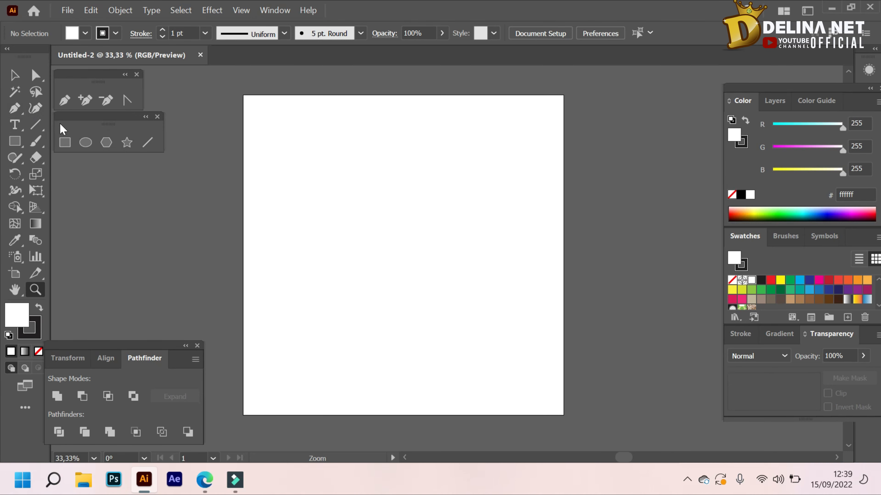
{"action": "left_click", "coordinate": [35, 327]}
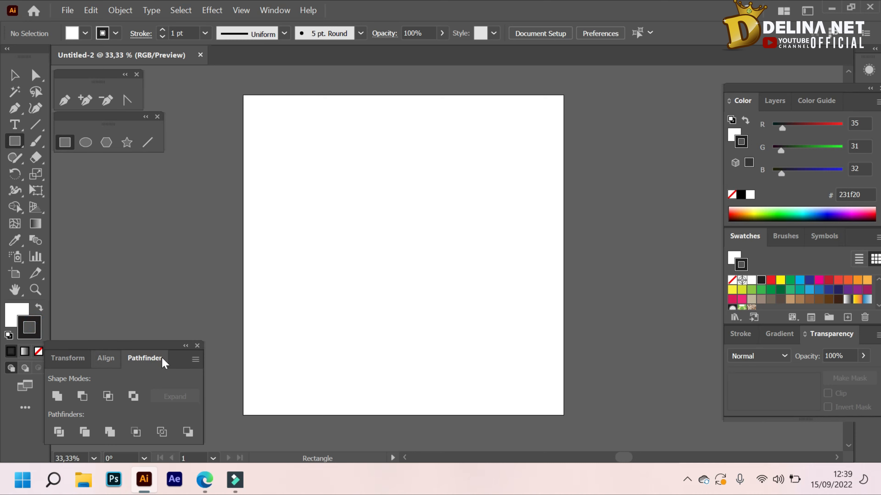
{"action": "left_click", "coordinate": [215, 10]}
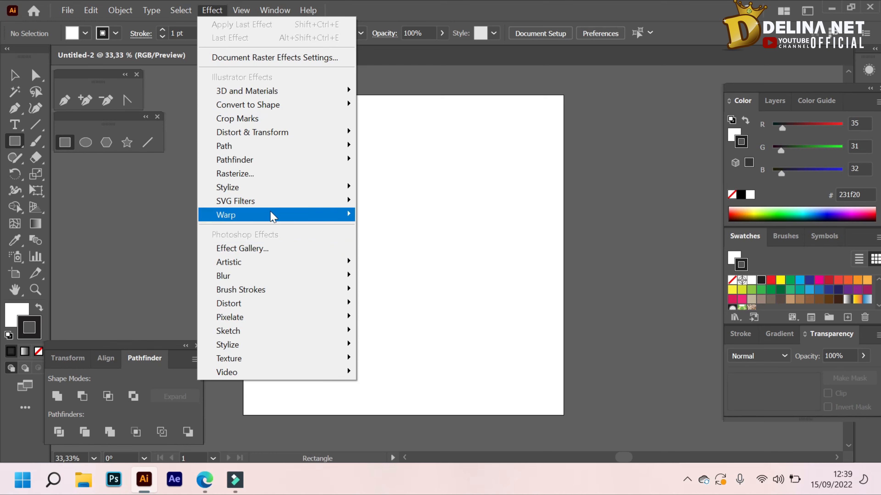
{"action": "mouse_move", "coordinate": [273, 203]}
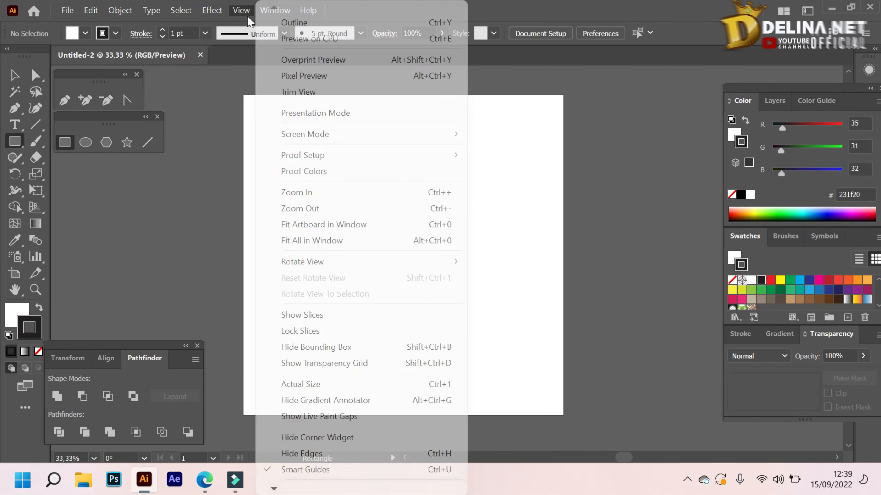
{"action": "mouse_move", "coordinate": [266, 14]}
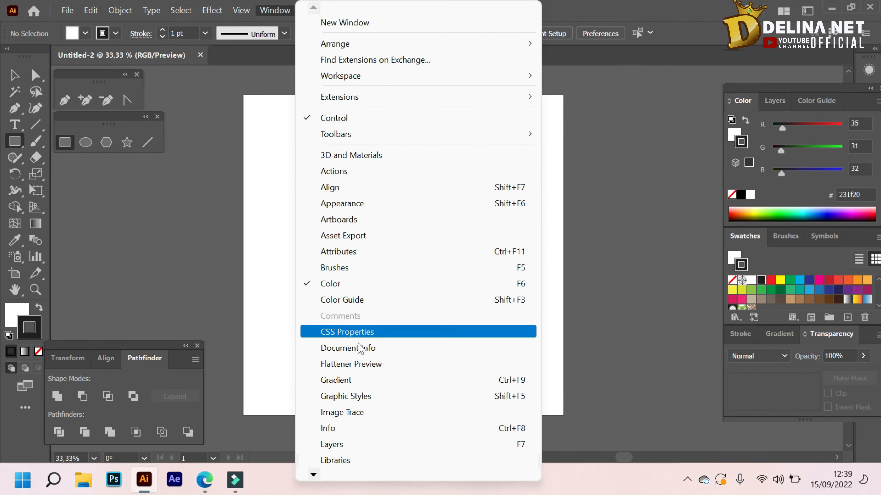
{"action": "mouse_move", "coordinate": [313, 475]}
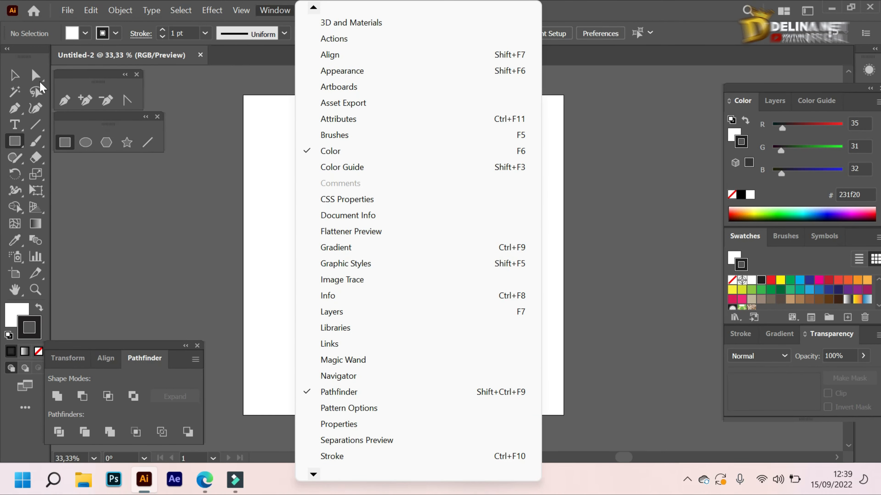
{"action": "left_click", "coordinate": [16, 76]}
Close the Pathfinder panel group and show it again
{"action": "left_click", "coordinate": [197, 346]}
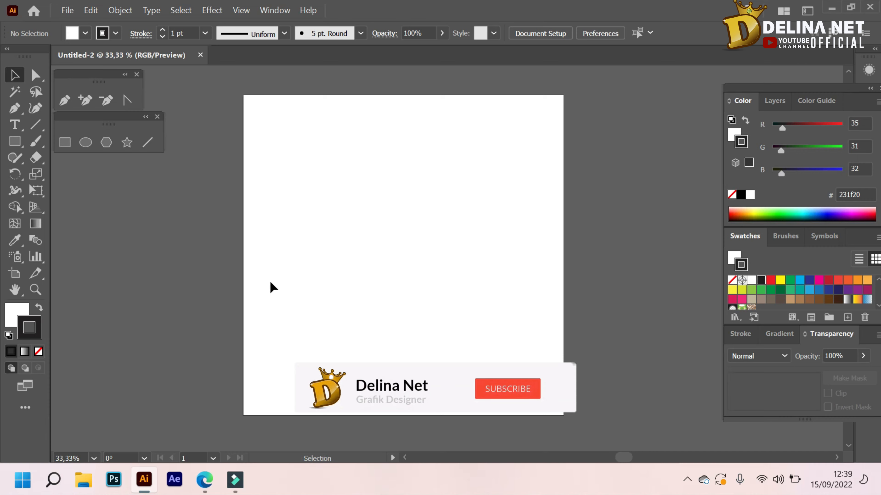
{"action": "left_click", "coordinate": [279, 123]}
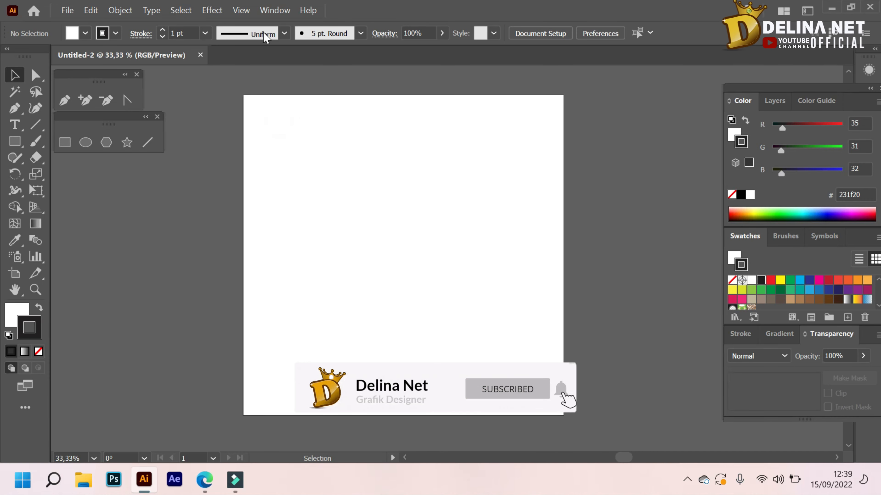
{"action": "left_click", "coordinate": [275, 10]}
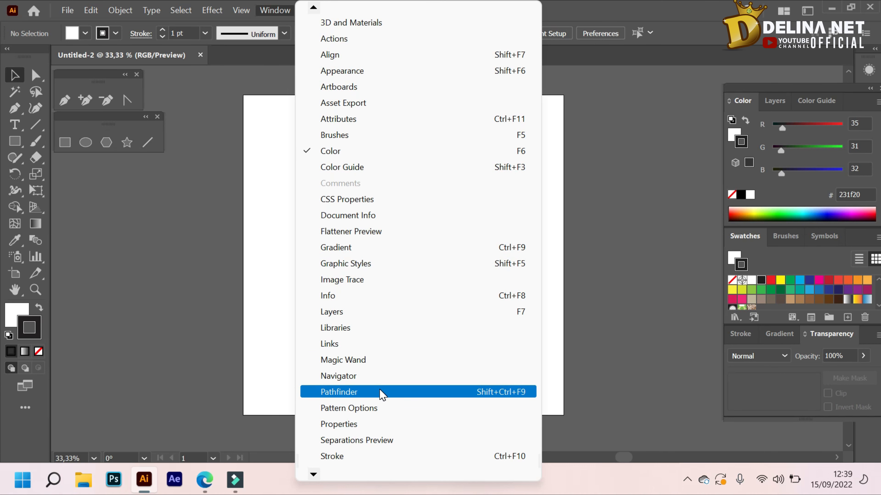
{"action": "left_click", "coordinate": [208, 288]}
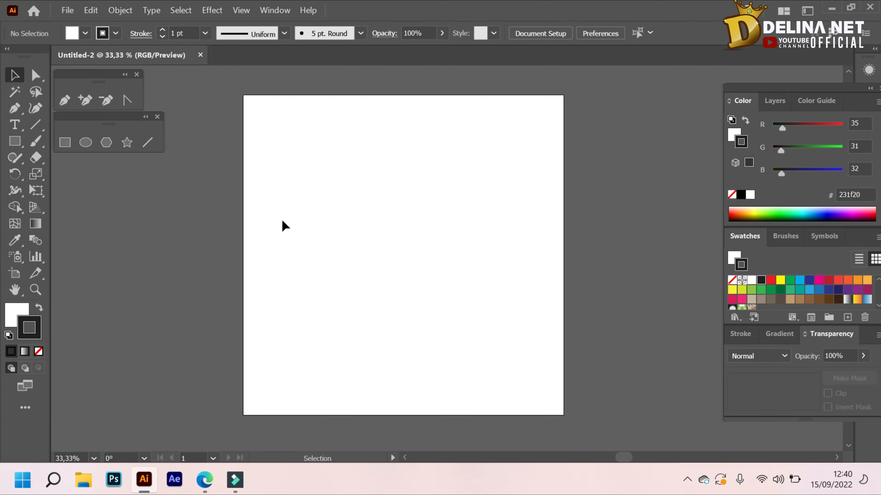
{"action": "left_click", "coordinate": [274, 11]}
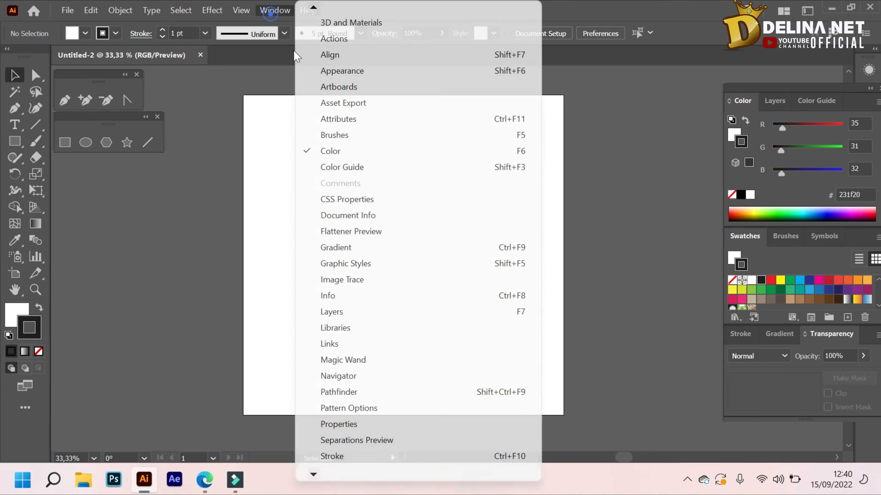
{"action": "left_click", "coordinate": [421, 394]}
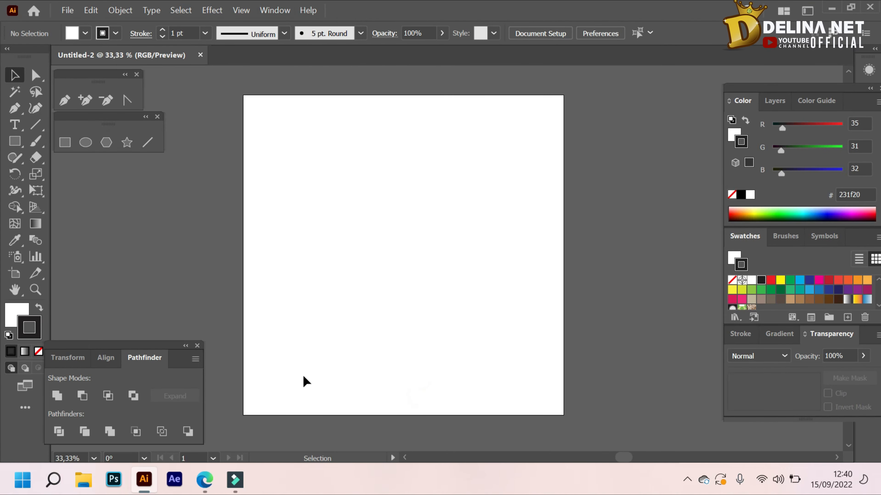
Move the Pathfinder panel group over the lower part of the toolbox and close the floating pen and shape tool panels
{"action": "left_click_drag", "start_coordinate": [111, 346], "coordinate": [109, 366]}
{"action": "left_click_drag", "start_coordinate": [133, 365], "coordinate": [81, 367]}
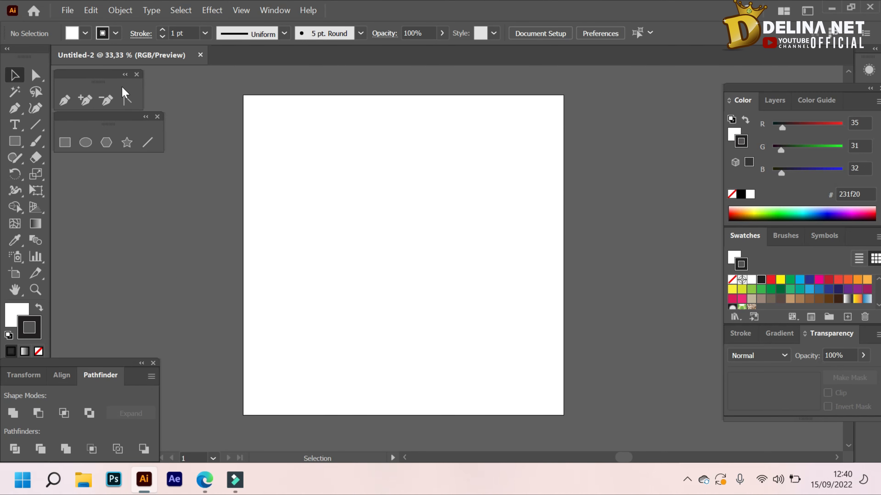
{"action": "left_click", "coordinate": [137, 75]}
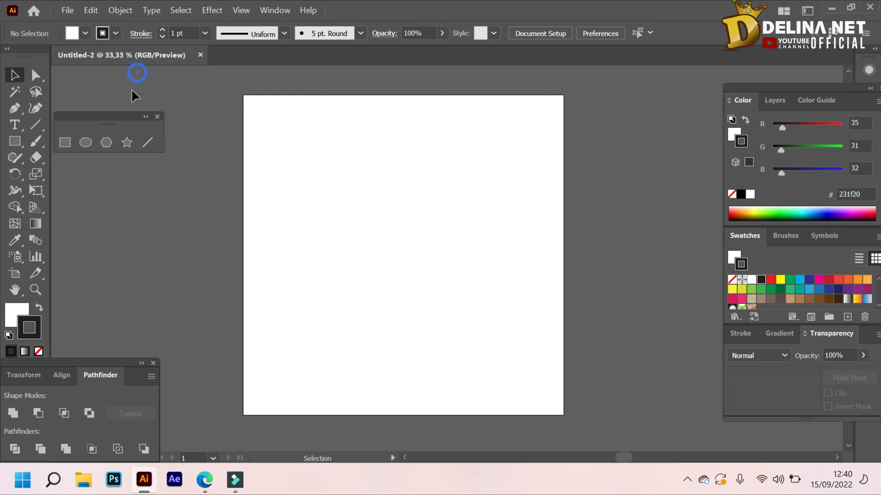
{"action": "left_click", "coordinate": [158, 117]}
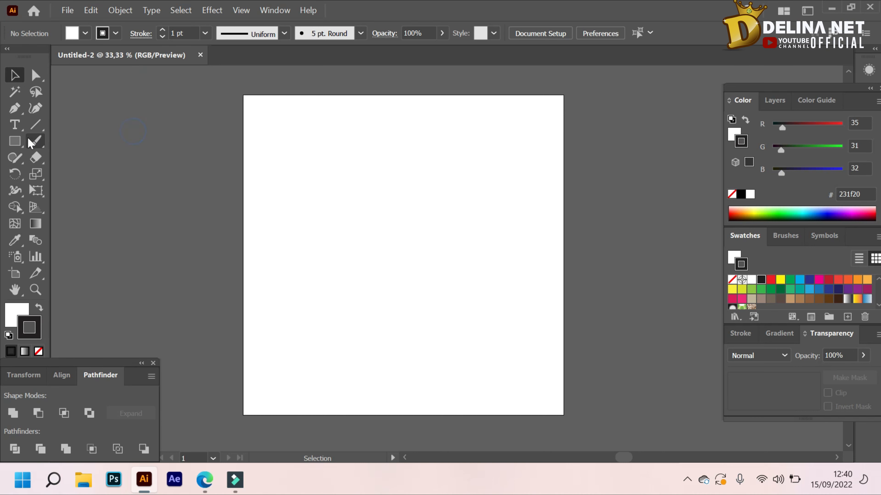
Tear off the Pen tool group as a floating panel and place it beside the toolbox
{"action": "left_click", "coordinate": [18, 107]}
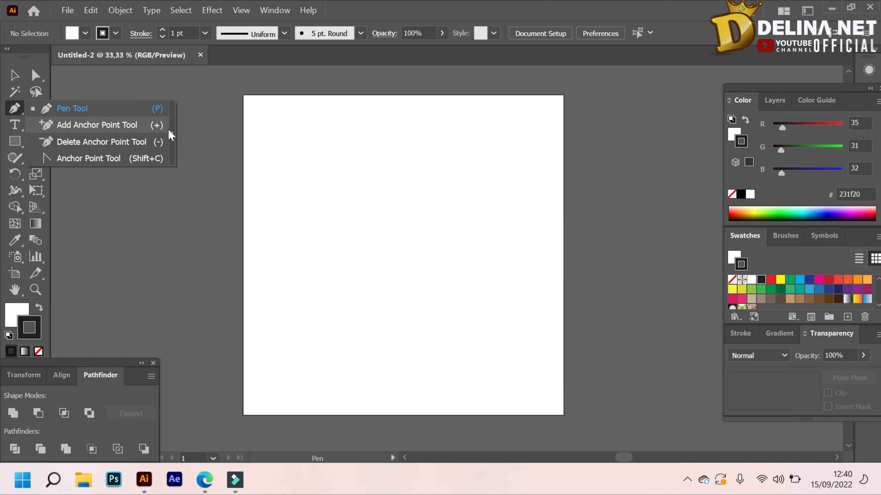
{"action": "left_click", "coordinate": [170, 130]}
{"action": "mouse_move", "coordinate": [71, 121]}
{"action": "left_mouse_down"}
{"action": "mouse_move", "coordinate": [106, 92]}
{"action": "mouse_move", "coordinate": [103, 85]}
{"action": "left_mouse_up"}
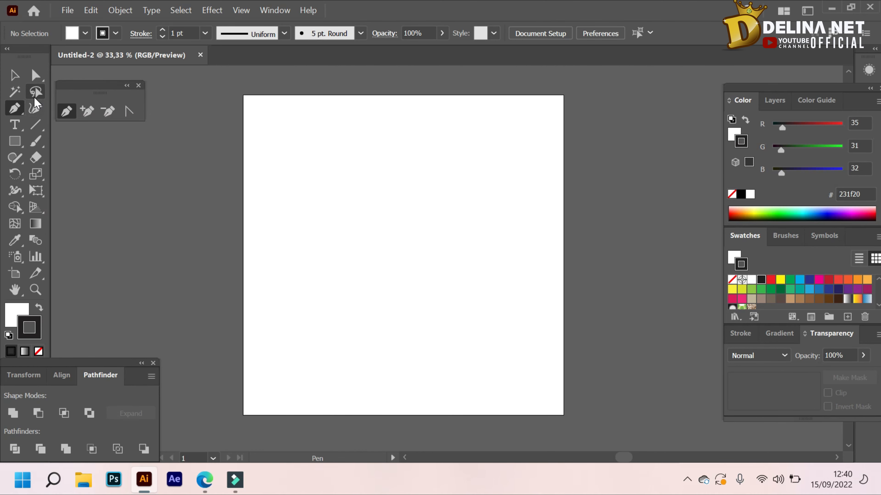
Tear off the Rectangle tool group as a floating panel and place it just below the floating pen tools
{"action": "left_click", "coordinate": [14, 142]}
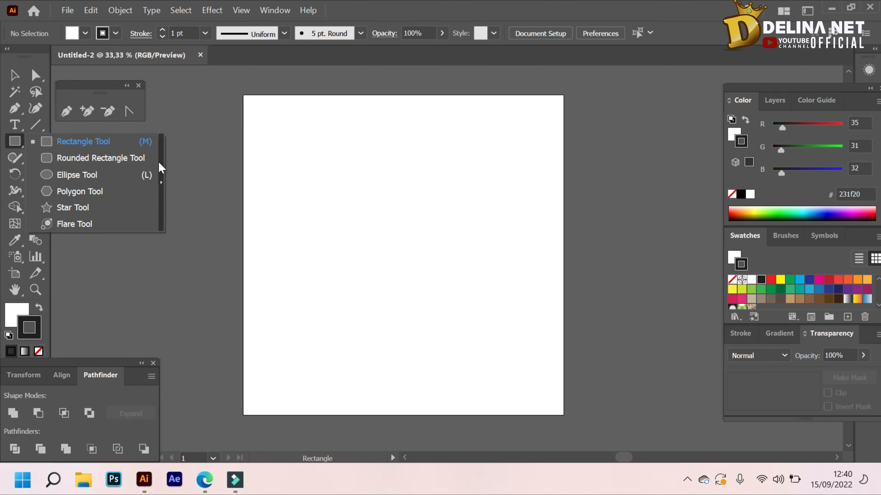
{"action": "left_click", "coordinate": [163, 169]}
{"action": "left_click_drag", "start_coordinate": [83, 153], "coordinate": [114, 138]}
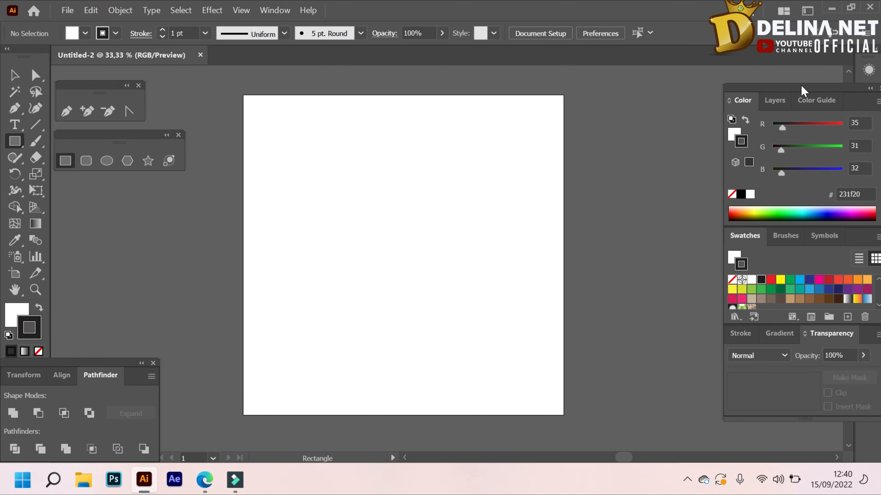
Move the Color, Swatches and Transparency panel stack fully into view and collapse it to icons
{"action": "left_click_drag", "start_coordinate": [801, 84], "coordinate": [783, 71]}
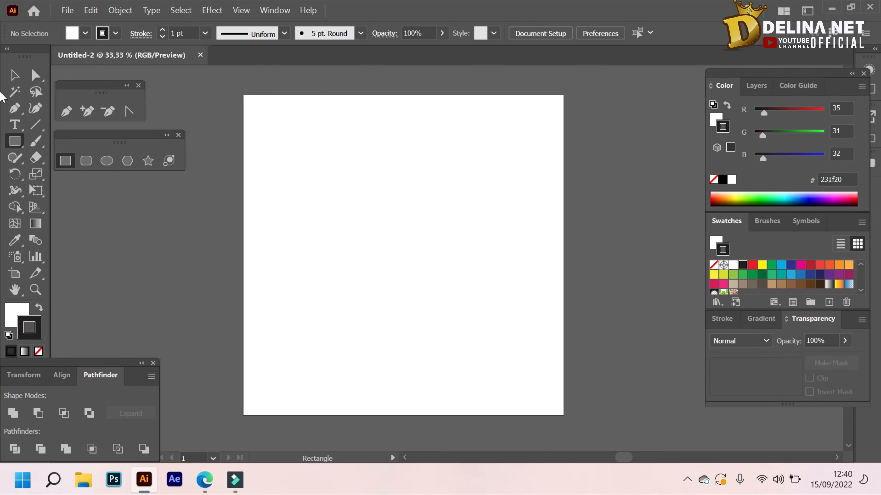
{"action": "left_click", "coordinate": [850, 74]}
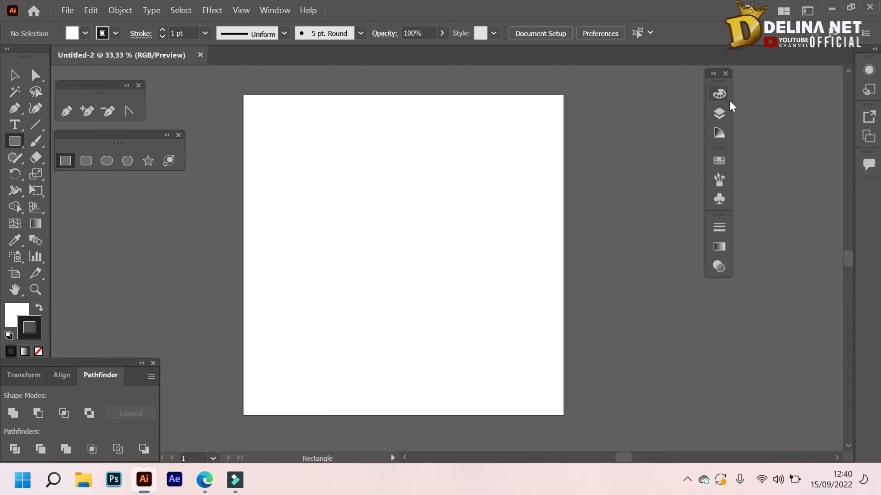
Briefly view the Color, Layers and Color Guide panels from the collapsed panel stack
{"action": "left_click", "coordinate": [721, 92]}
{"action": "left_click", "coordinate": [720, 94]}
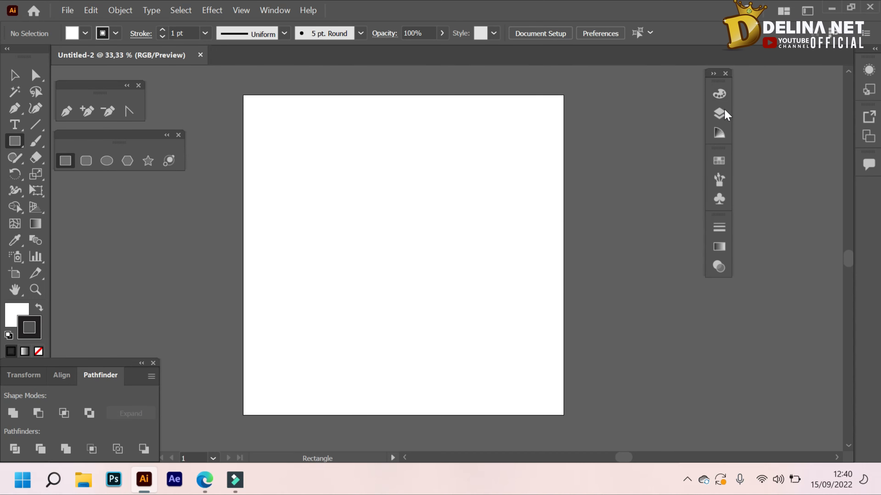
{"action": "left_click", "coordinate": [725, 114]}
{"action": "left_click", "coordinate": [720, 115]}
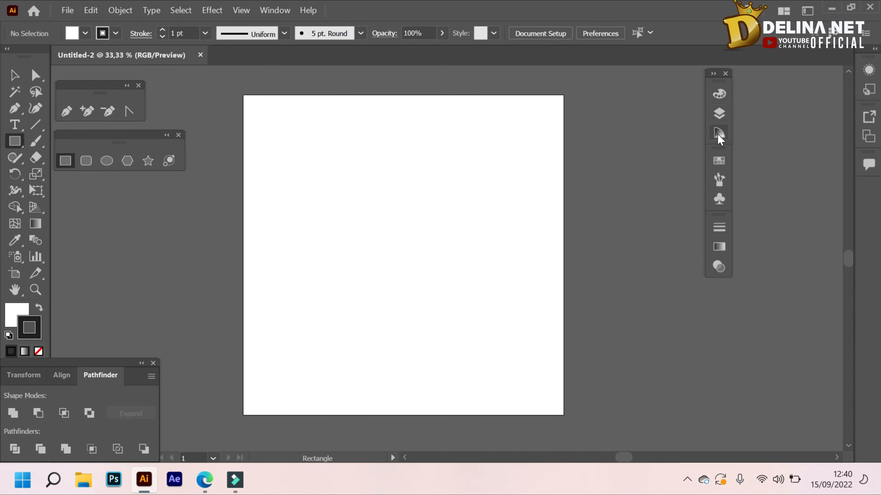
{"action": "left_click", "coordinate": [718, 133]}
{"action": "left_click", "coordinate": [551, 86]}
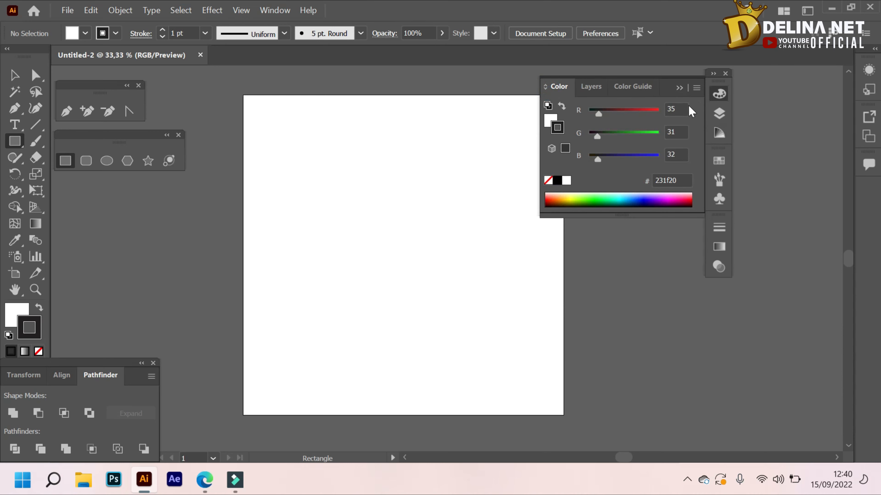
Open and close the Swatches and Brushes panels in turn from the collapsed stack
{"action": "left_click", "coordinate": [719, 162]}
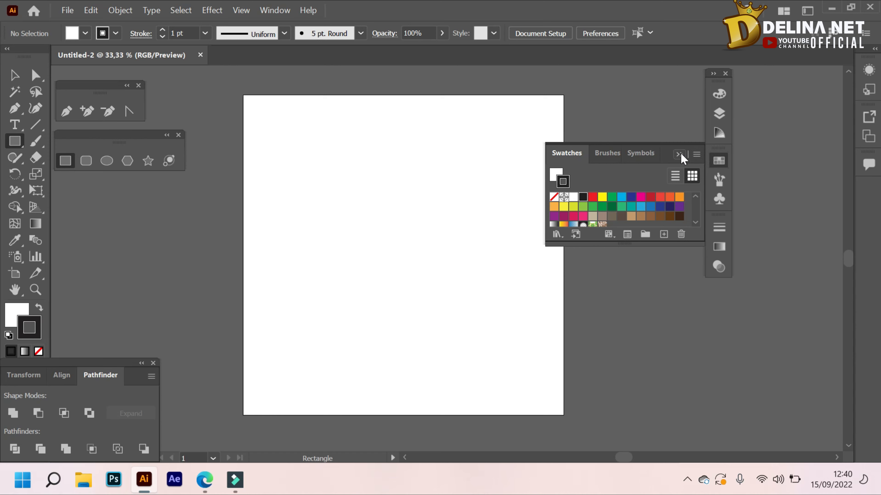
{"action": "left_click", "coordinate": [679, 155]}
{"action": "left_click", "coordinate": [718, 179]}
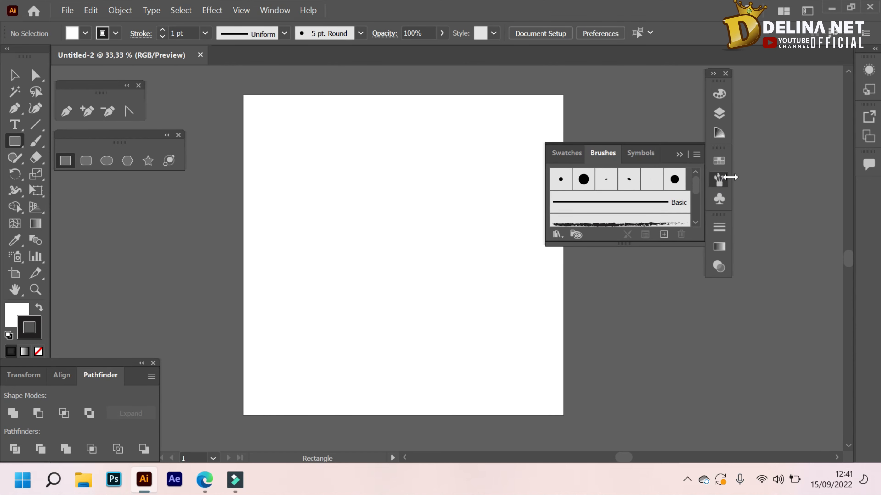
{"action": "left_click", "coordinate": [720, 180]}
View the Gradient, Stroke and Transparency panels in turn, and expand the collapsed icon stack to full panels
{"action": "left_click", "coordinate": [720, 248]}
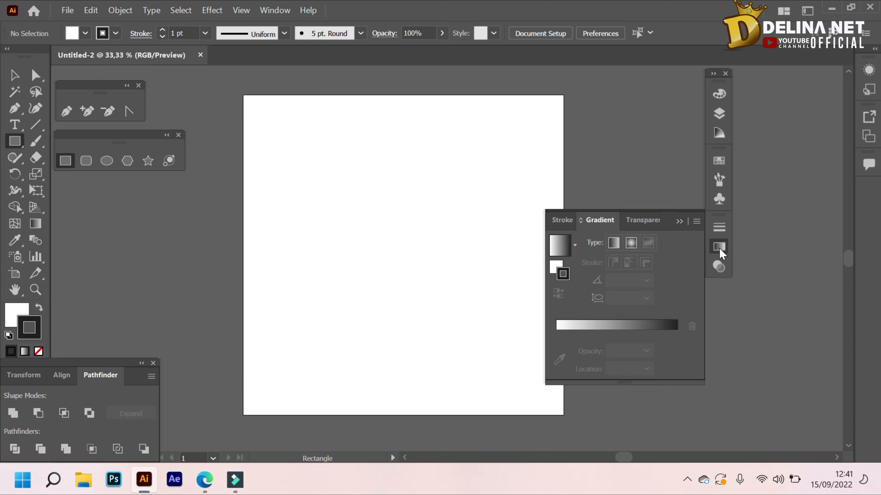
{"action": "left_click", "coordinate": [563, 222]}
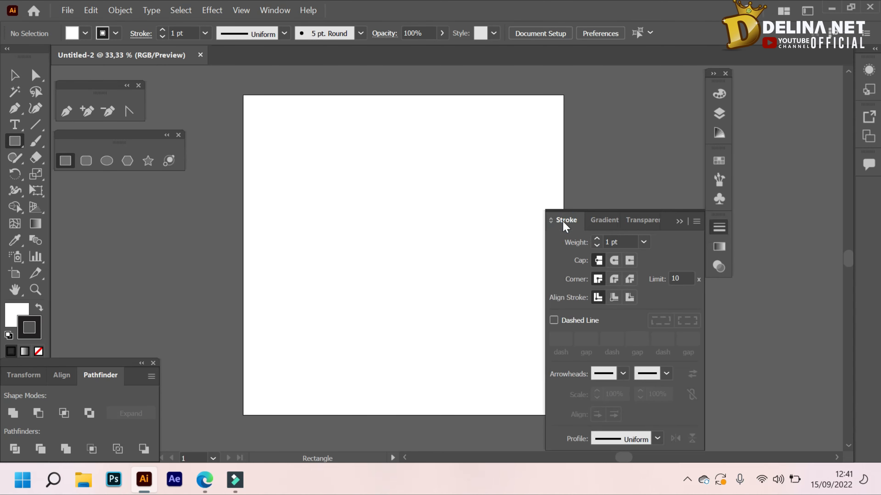
{"action": "left_click", "coordinate": [606, 222]}
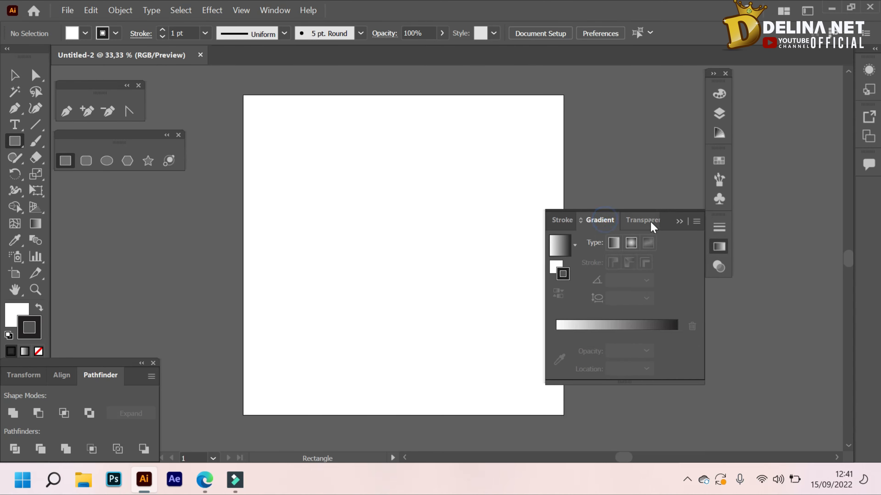
{"action": "left_click", "coordinate": [646, 222]}
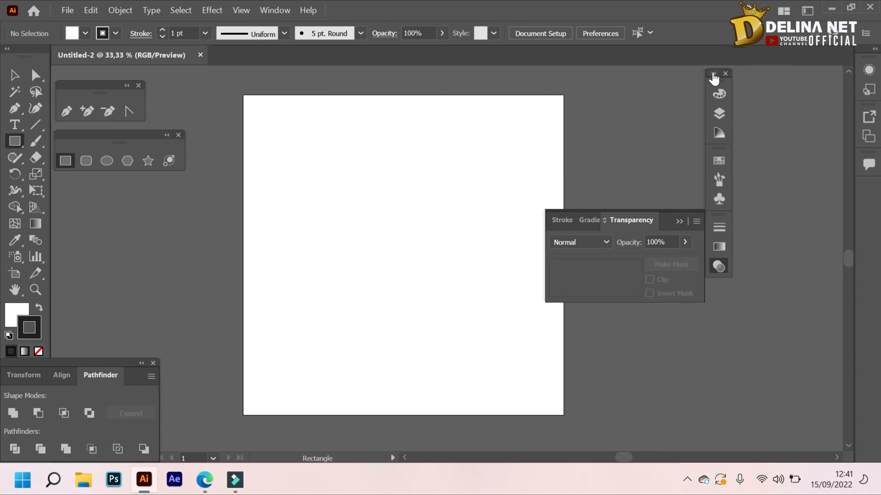
{"action": "left_click", "coordinate": [713, 74]}
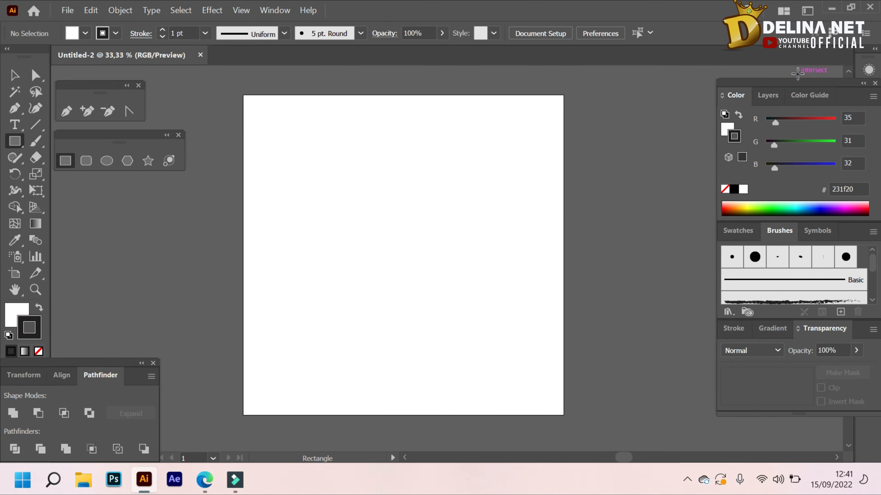
Set the stroke to None and the fill to the orange swatch f26522 with nothing selected
{"action": "key", "text": "v"}
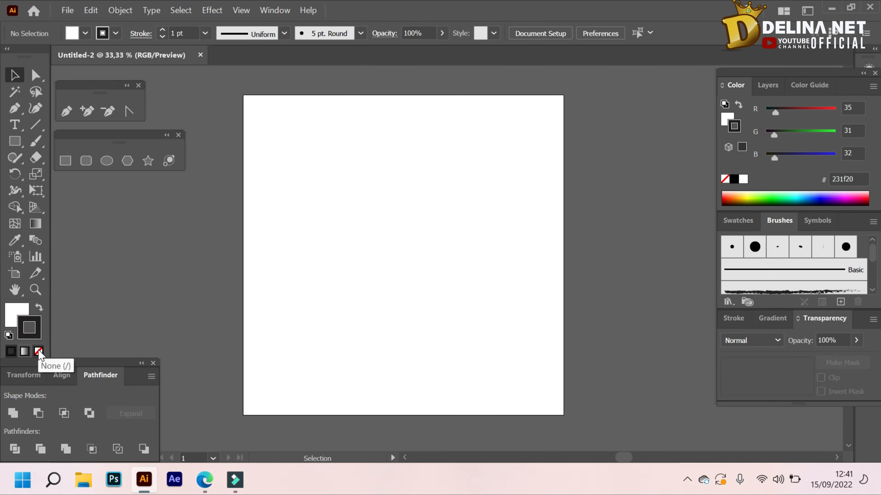
{"action": "left_click", "coordinate": [39, 351]}
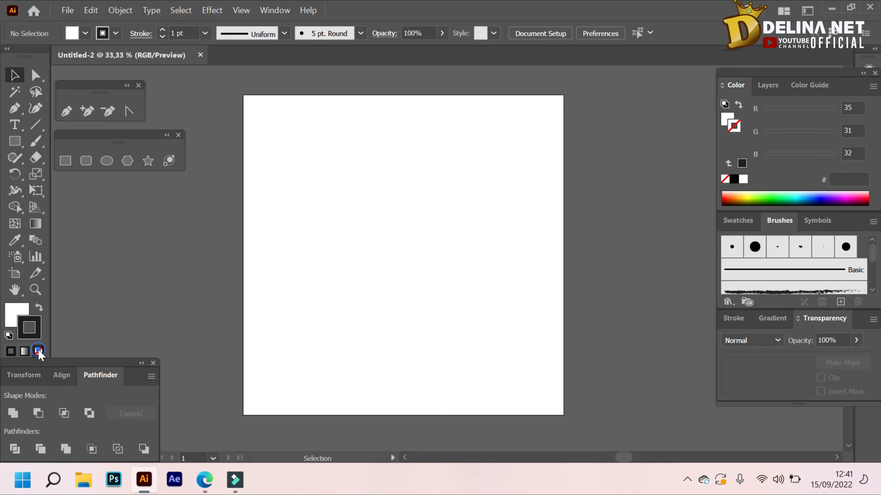
{"action": "left_click", "coordinate": [17, 312]}
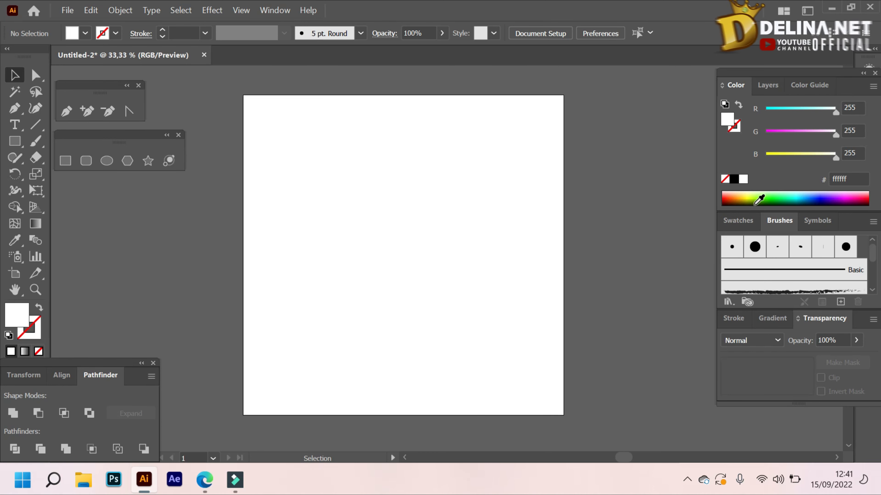
{"action": "left_click", "coordinate": [737, 221]}
{"action": "scroll", "coordinate": [771, 270], "scroll_direction": "down", "scroll_amount": 2}
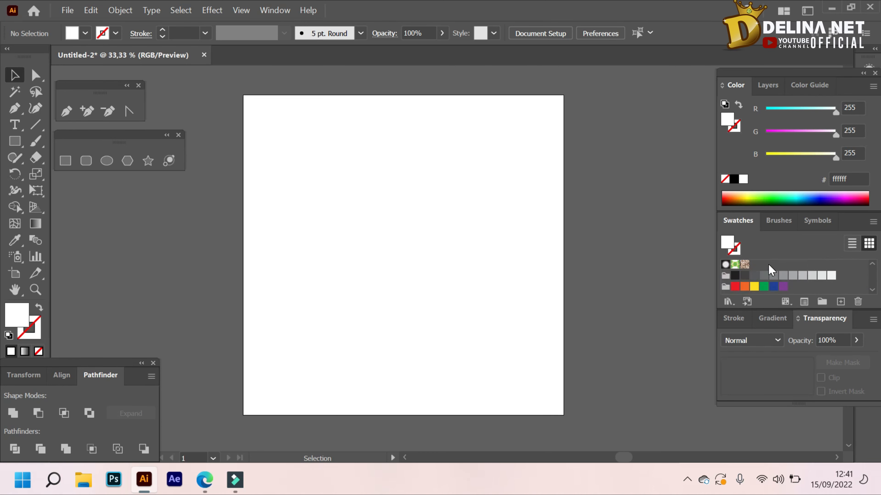
{"action": "left_click", "coordinate": [745, 287]}
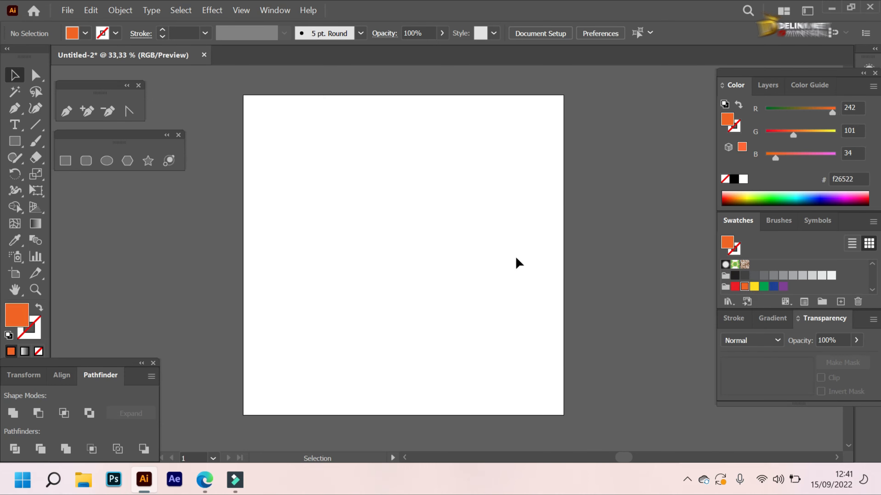
Draw an orange square from its centre in the upper middle of the artboard with the Rectangle tool
{"action": "left_click", "coordinate": [108, 162]}
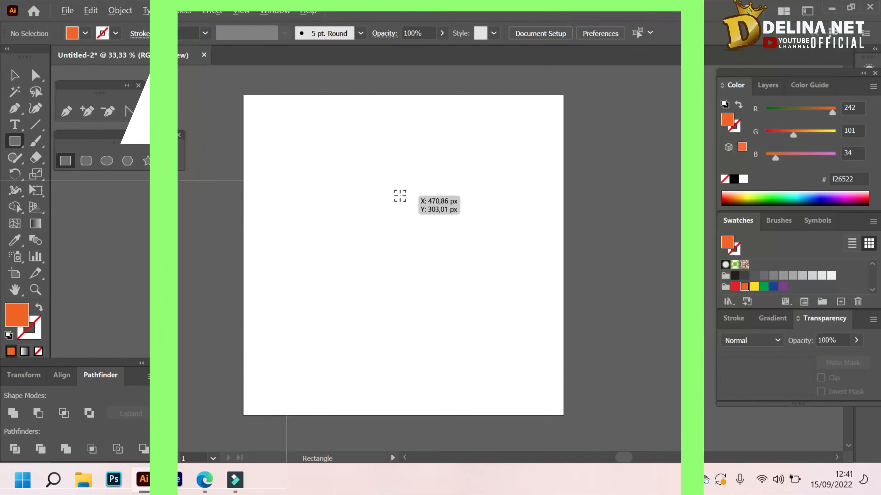
{"action": "left_click_drag", "start_coordinate": [400, 196], "coordinate": [439, 231]}
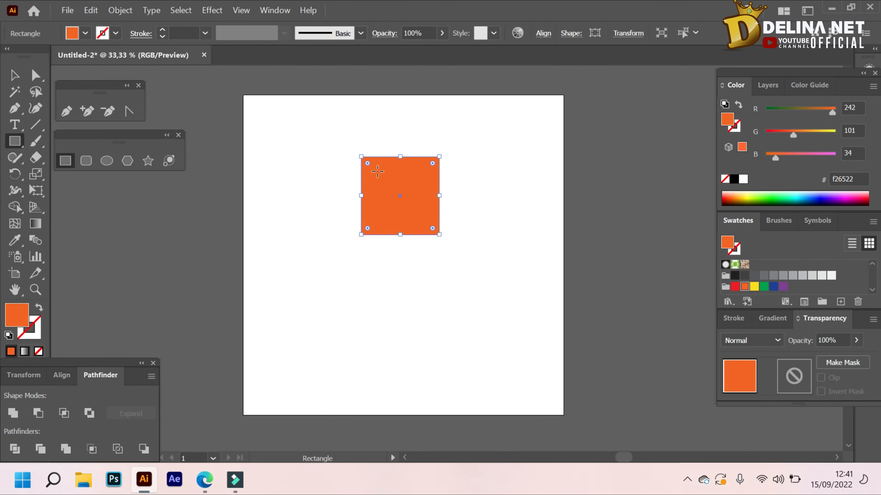
{"action": "left_click", "coordinate": [17, 76]}
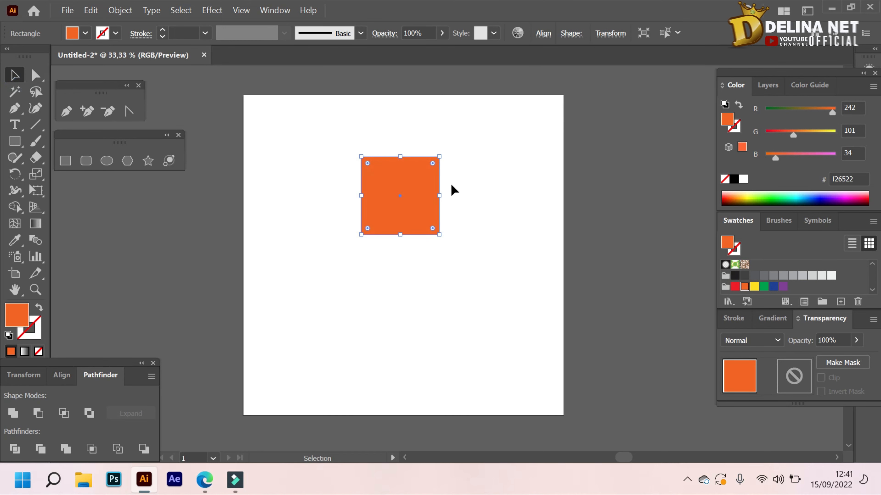
Round all four corners of the orange square together using its live corner widgets
{"action": "key", "text": "z"}
{"action": "left_click_drag", "start_coordinate": [417, 165], "coordinate": [516, 234]}
{"action": "key", "text": "space"}
{"action": "left_click_drag", "start_coordinate": [439, 236], "coordinate": [429, 225]}
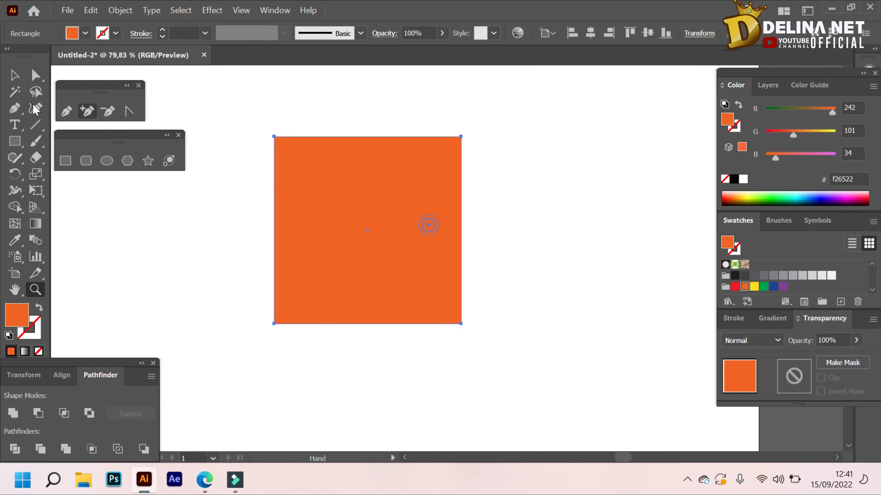
{"action": "left_click", "coordinate": [14, 74]}
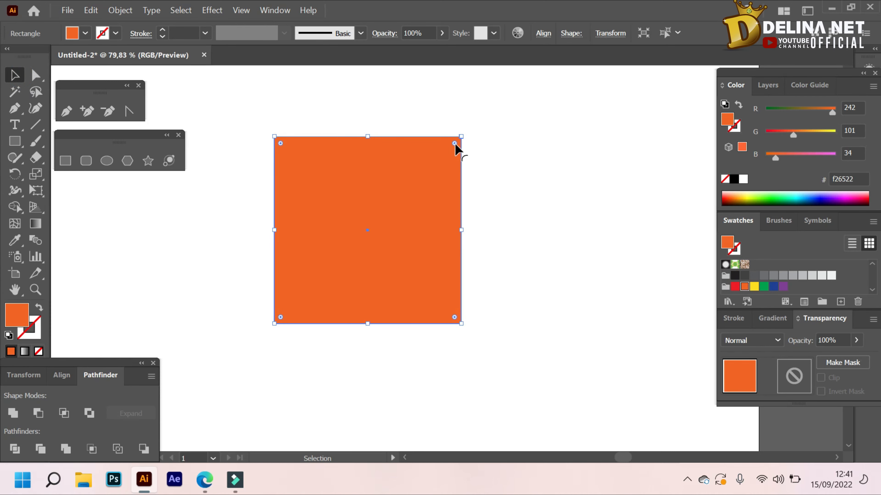
{"action": "left_click_drag", "start_coordinate": [455, 143], "coordinate": [438, 177]}
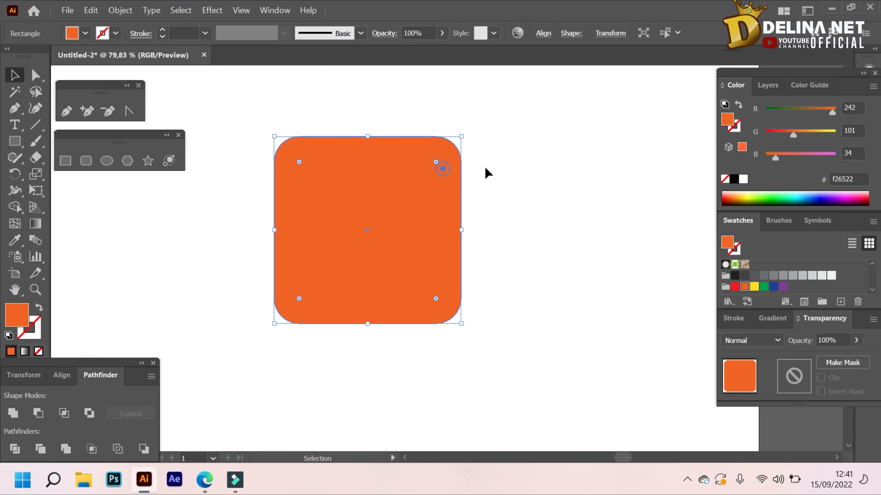
{"action": "left_click", "coordinate": [499, 170]}
{"action": "left_click", "coordinate": [431, 167]}
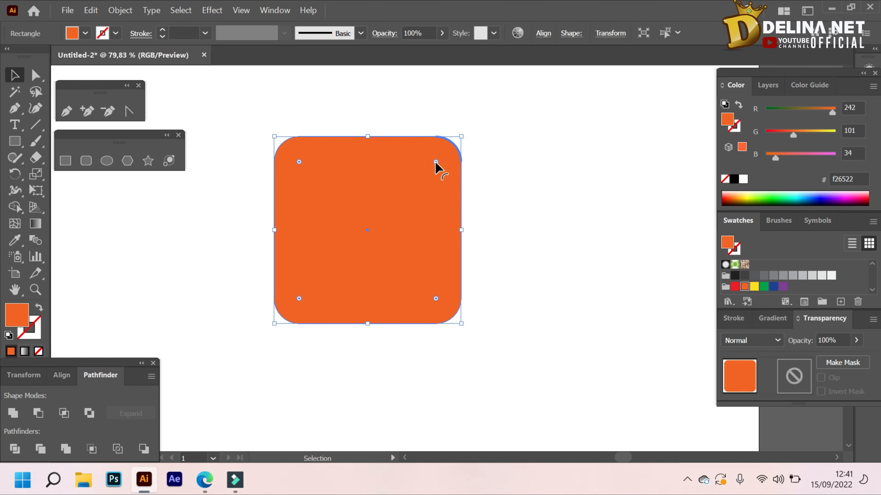
Bring the live corners back out to sharp corners on the orange square and reselect it
{"action": "left_click_drag", "start_coordinate": [435, 161], "coordinate": [465, 154]}
{"action": "left_click", "coordinate": [483, 144]}
{"action": "left_click", "coordinate": [429, 163]}
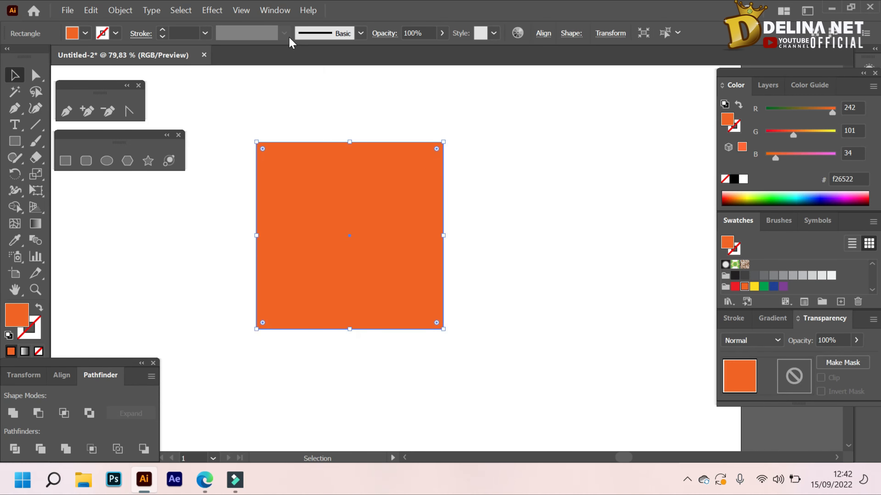
Start the Stylize Round Corners effect on the square and preview it with an 18 px radius
{"action": "left_click", "coordinate": [212, 10]}
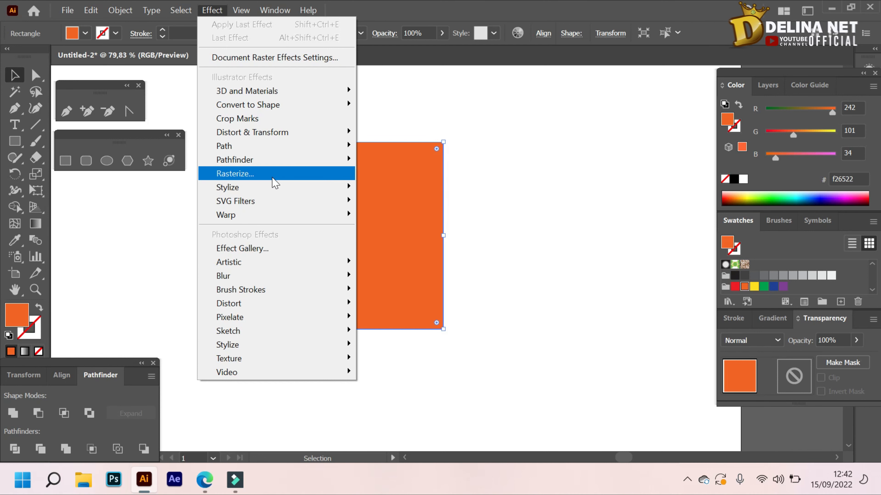
{"action": "mouse_move", "coordinate": [276, 193]}
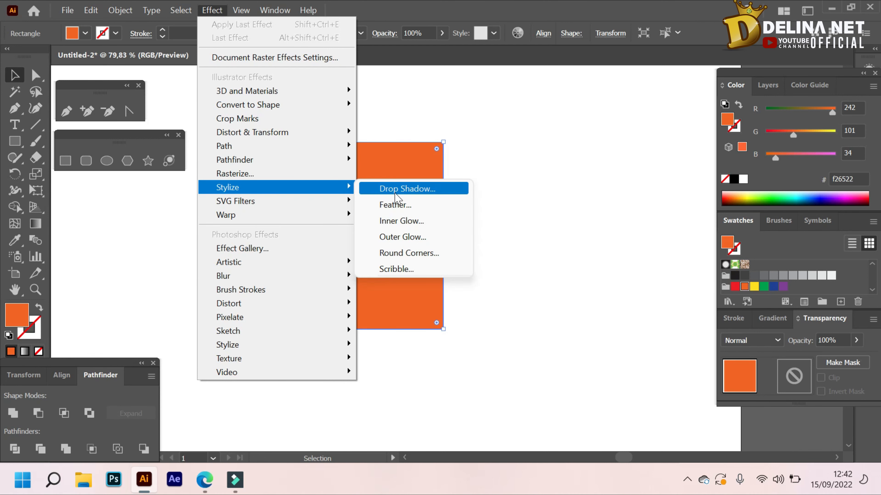
{"action": "left_click", "coordinate": [404, 253]}
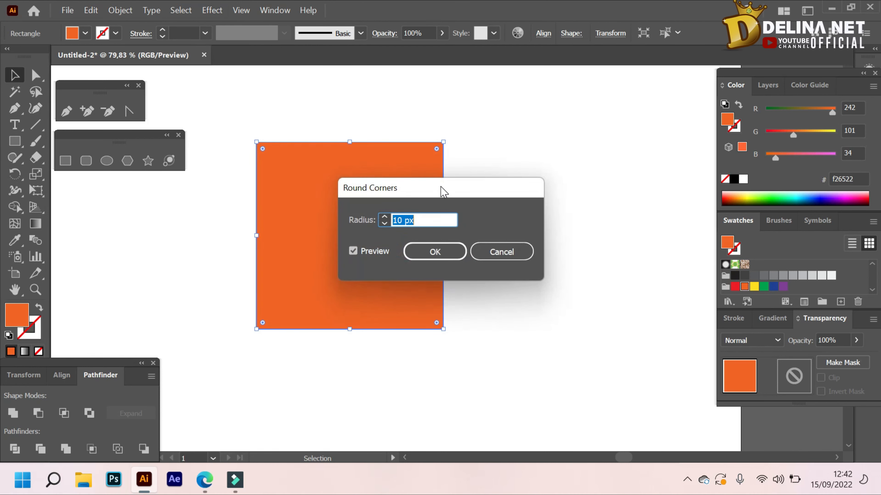
{"action": "left_click_drag", "start_coordinate": [440, 187], "coordinate": [512, 178]}
{"action": "left_click", "coordinate": [463, 235]}
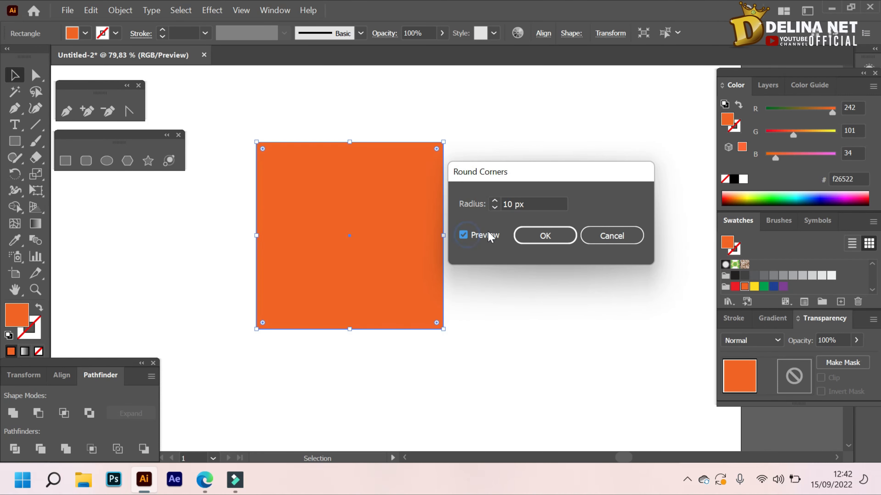
{"action": "left_click", "coordinate": [532, 205]}
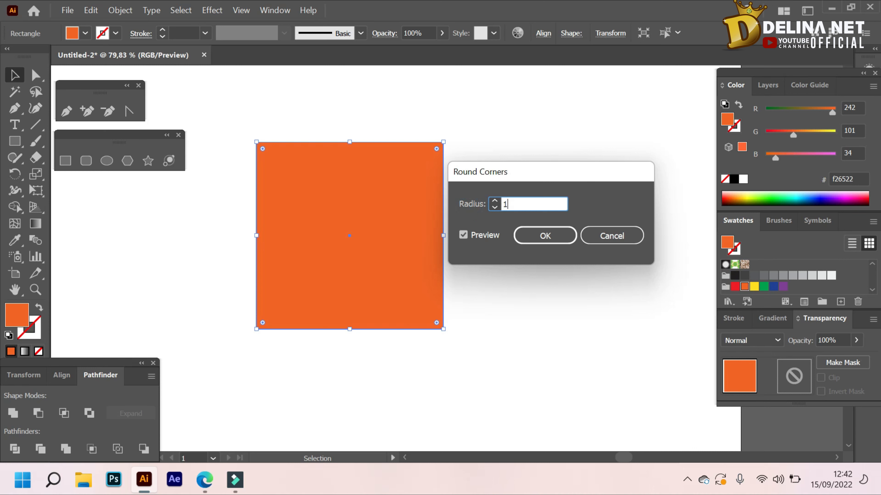
{"action": "type", "text": "18"}
{"action": "left_click", "coordinate": [486, 236]}
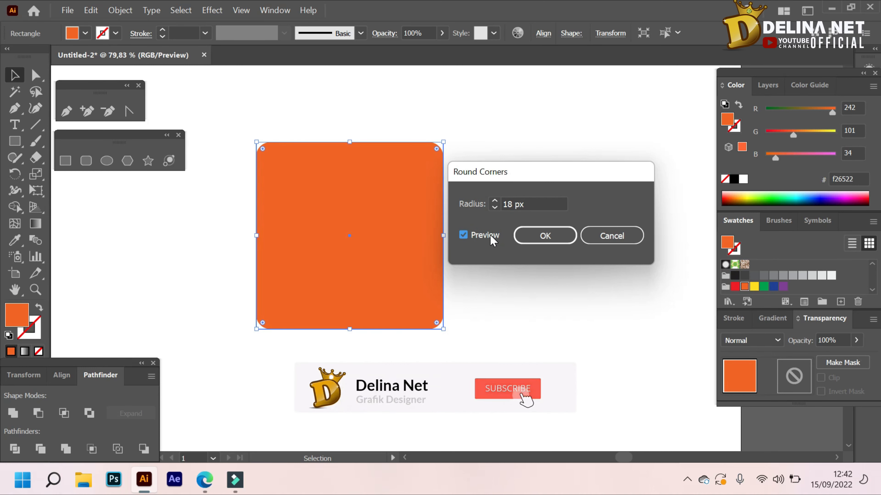
Set the Round Corners radius to 25 px, apply the effect and reselect the square to check it
{"action": "key", "text": "Tab"}
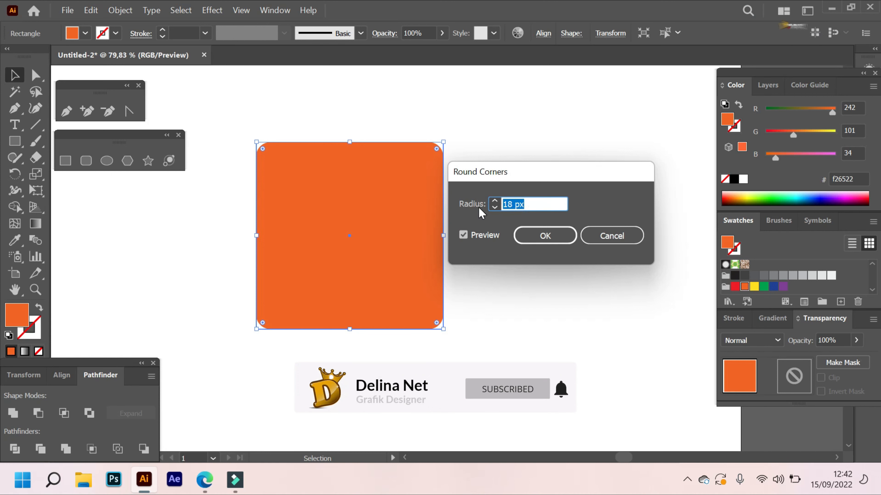
{"action": "type", "text": "25"}
{"action": "left_click", "coordinate": [476, 239]}
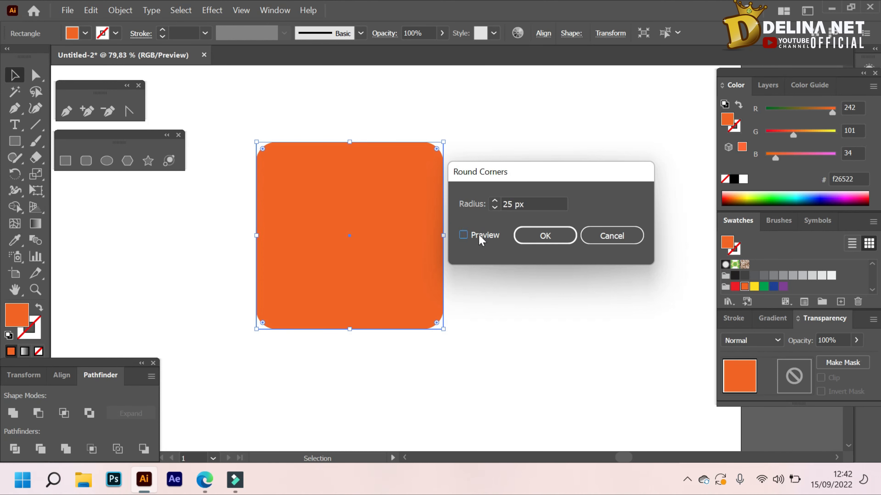
{"action": "left_click", "coordinate": [531, 239]}
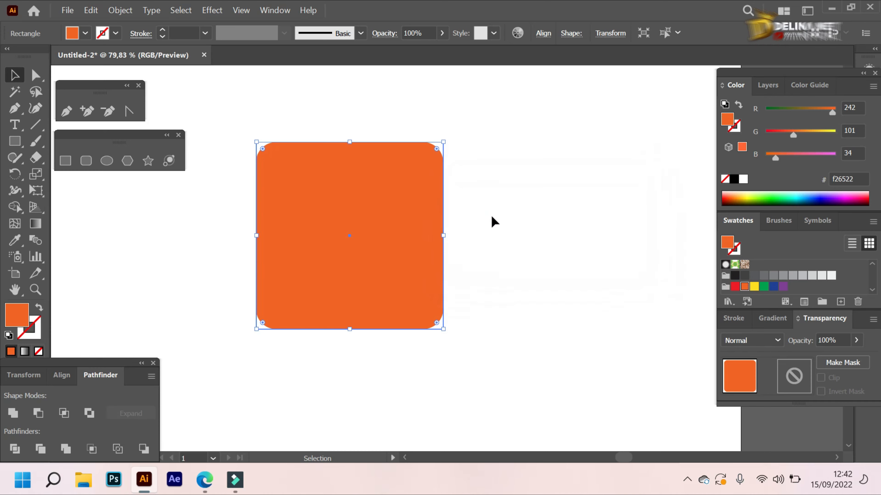
{"action": "left_click", "coordinate": [475, 186]}
{"action": "left_click", "coordinate": [422, 169]}
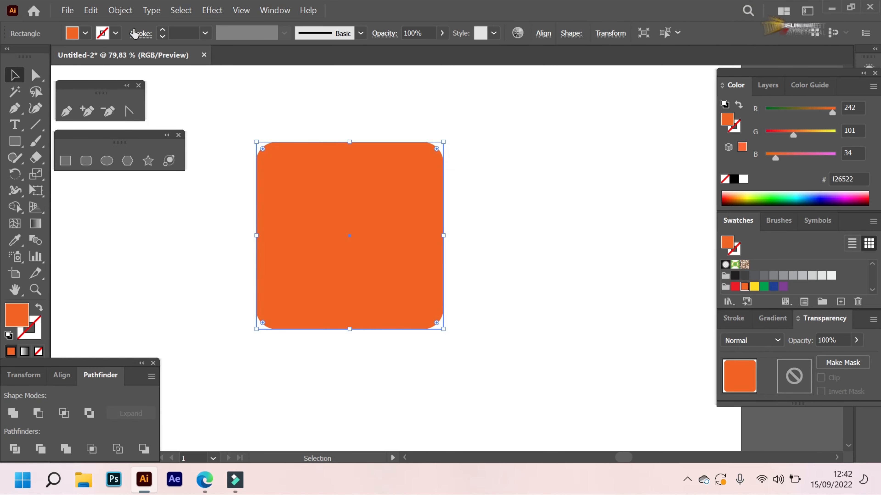
Undo the Round Corners effect on the orange square
{"action": "left_click", "coordinate": [120, 10]}
{"action": "left_click", "coordinate": [477, 177]}
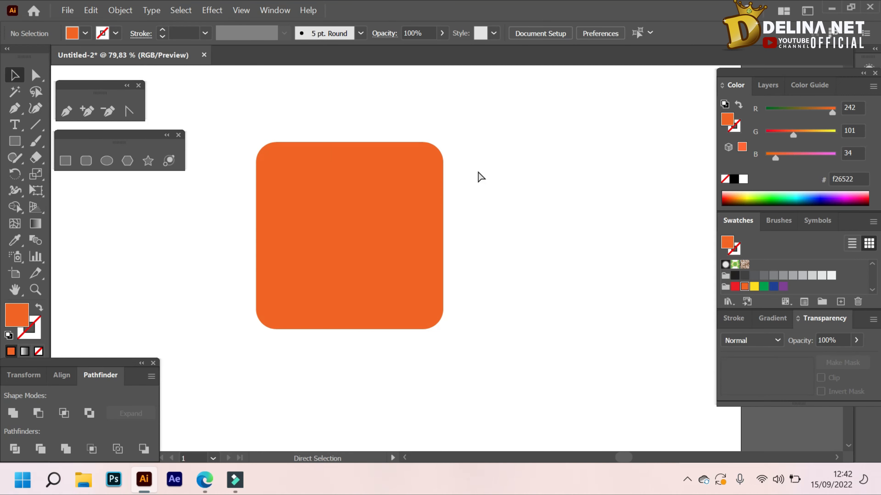
{"action": "key", "text": "ctrl+z"}
{"action": "key", "text": "ctrl+z"}
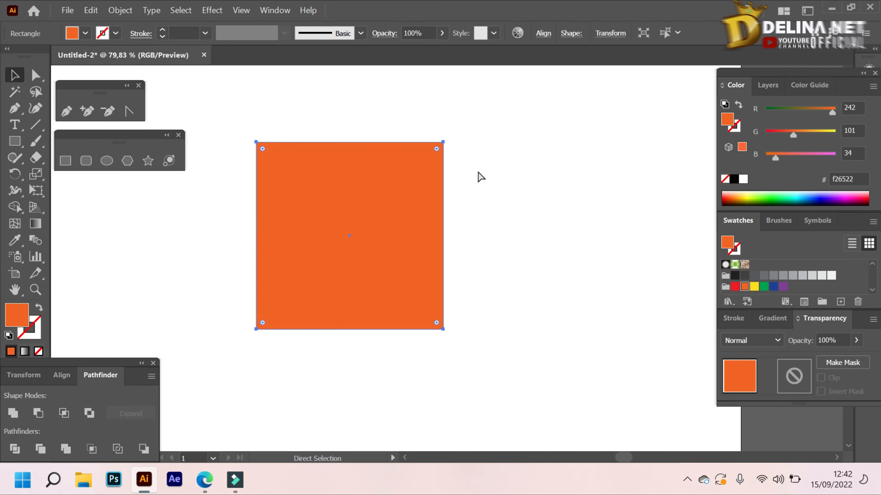
Redo and undo the orange square's corner rounding to compare the states, ending on sharp corners
{"action": "key", "text": "ctrl+shift+z"}
{"action": "key", "text": "v"}
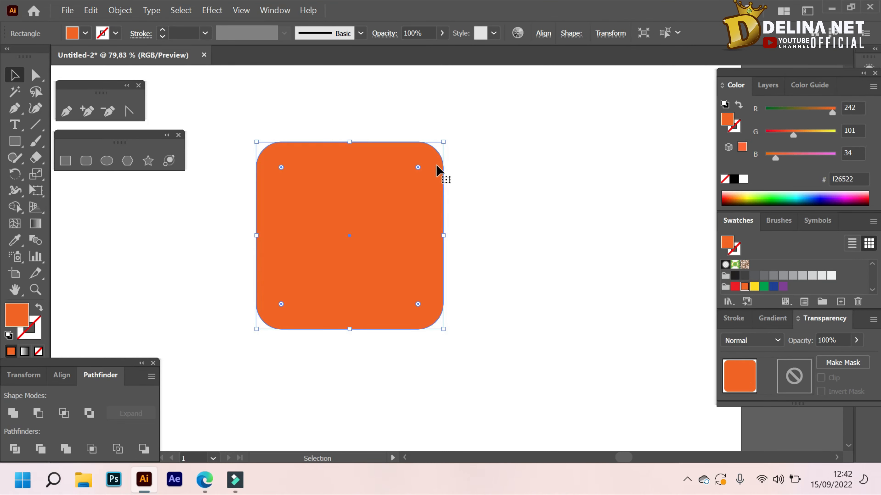
{"action": "key", "text": "ctrl+z"}
{"action": "left_click", "coordinate": [456, 143]}
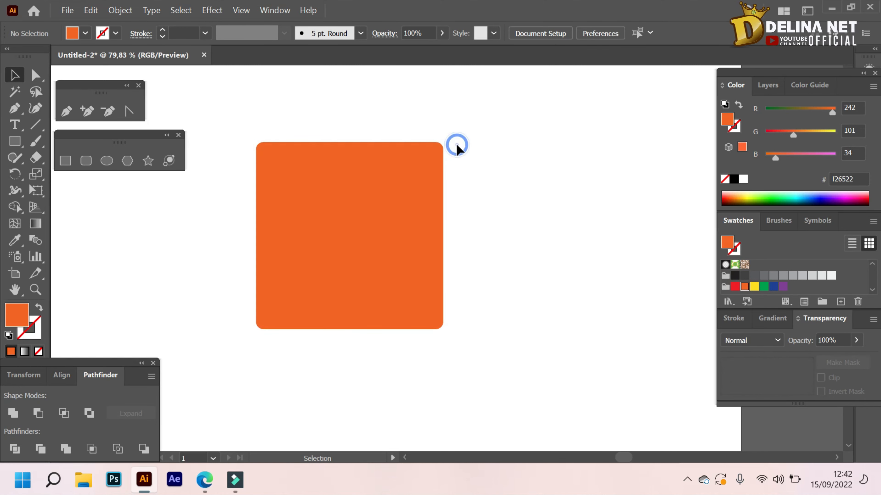
{"action": "key", "text": "ctrl+z"}
{"action": "key", "text": "ctrl+shift+z"}
{"action": "key", "text": "ctrl+z"}
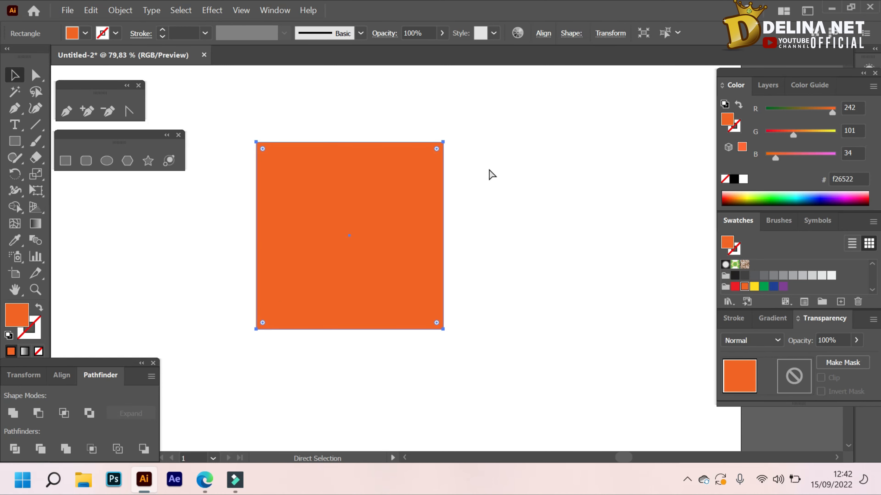
Reselect the orange square and round its corners inward with a live corner widget
{"action": "left_click", "coordinate": [487, 170]}
{"action": "left_click", "coordinate": [425, 157]}
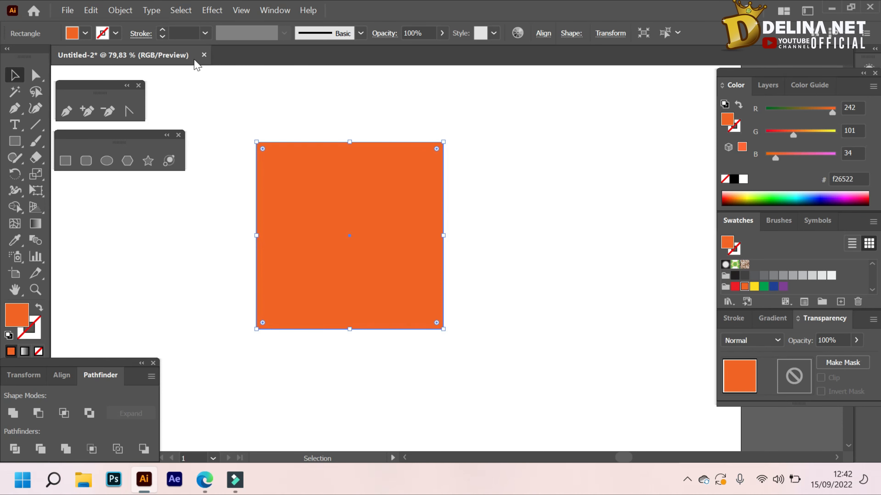
{"action": "left_click_drag", "start_coordinate": [436, 149], "coordinate": [416, 173]}
{"action": "left_click", "coordinate": [464, 159]}
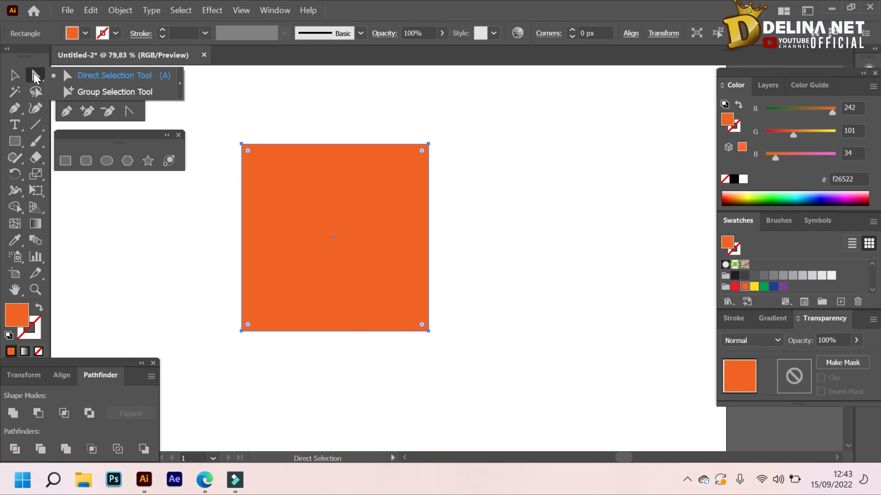
Directly select the square's top-right anchor and add anchor points midway along the top and right edges
{"action": "left_click", "coordinate": [17, 75]}
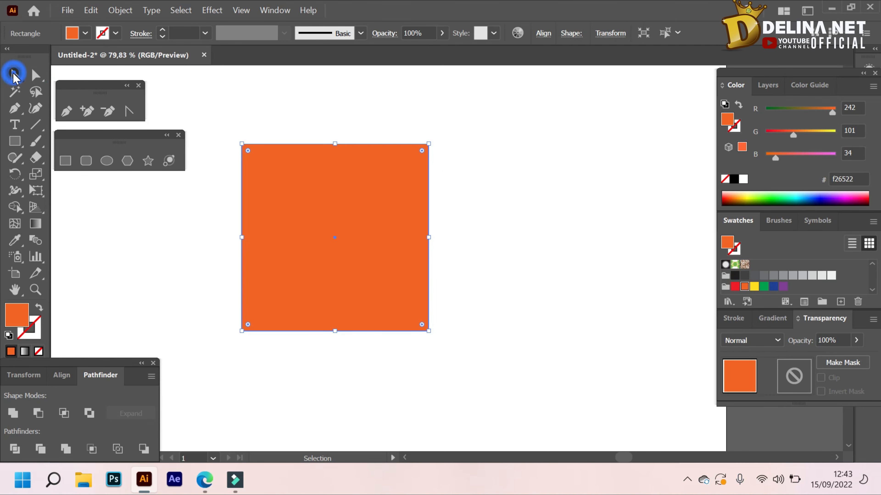
{"action": "left_click", "coordinate": [35, 75]}
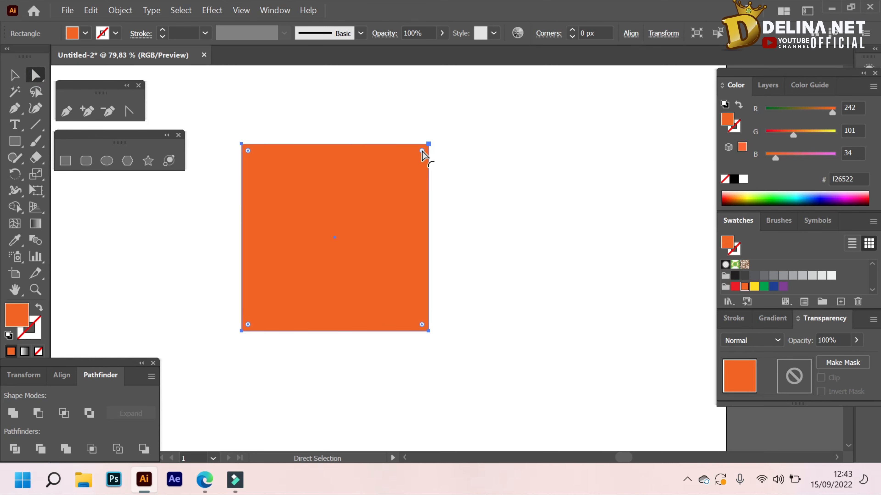
{"action": "left_click", "coordinate": [429, 144]}
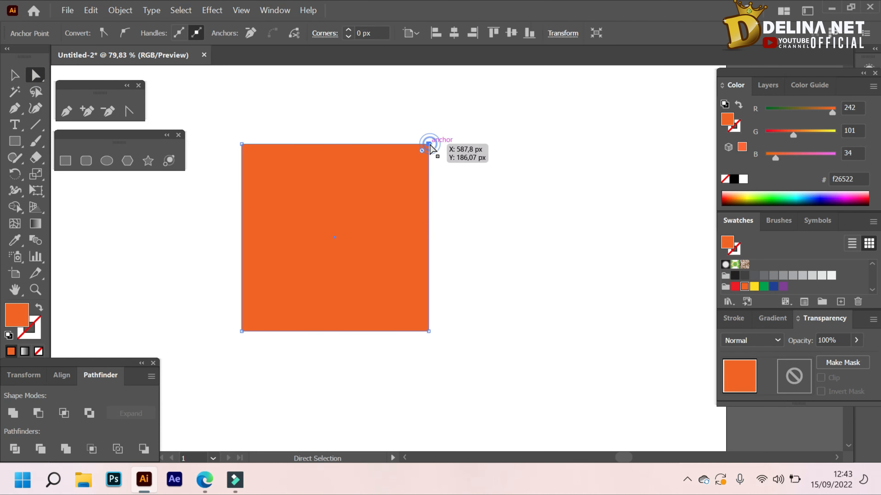
{"action": "key", "text": "plus"}
{"action": "left_click", "coordinate": [429, 238]}
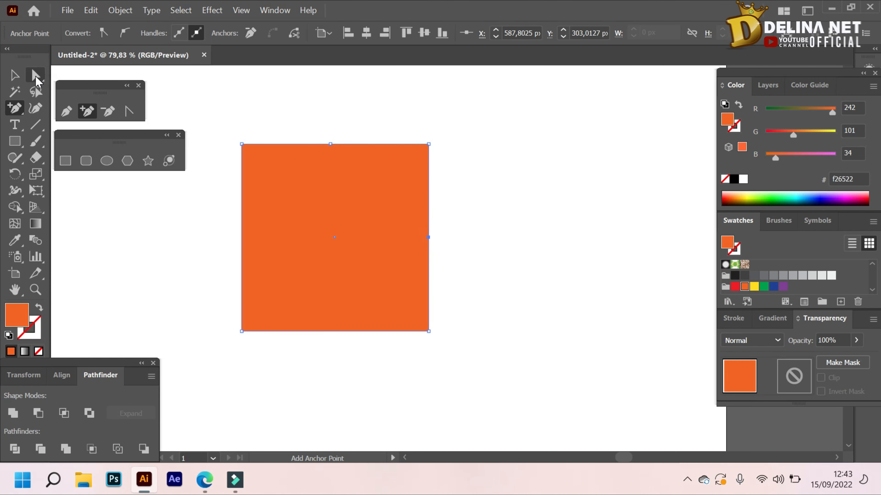
Move the square's top-right corner anchor inward and smooth it with direction handles to curve the corner
{"action": "left_click", "coordinate": [36, 81]}
{"action": "left_click", "coordinate": [431, 149]}
{"action": "left_click", "coordinate": [428, 146]}
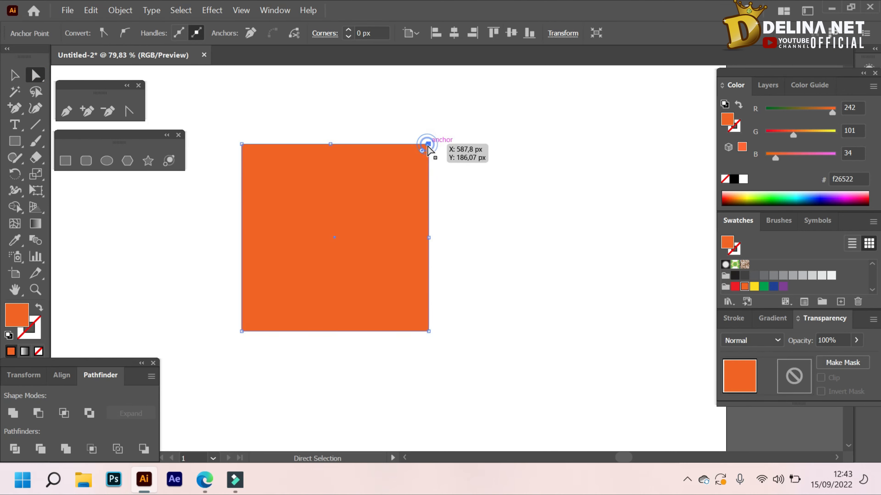
{"action": "left_click_drag", "start_coordinate": [429, 145], "coordinate": [386, 156]}
{"action": "left_click", "coordinate": [379, 183]}
{"action": "left_click", "coordinate": [385, 184]}
{"action": "left_click", "coordinate": [183, 98]}
{"action": "left_click", "coordinate": [430, 174]}
{"action": "left_click", "coordinate": [432, 168]}
{"action": "left_click", "coordinate": [394, 176]}
{"action": "left_click", "coordinate": [436, 156]}
Reshape the curved corner with the Anchor Point tool by pulling out new handles and shortening the upper one
{"action": "key", "text": "shift+c"}
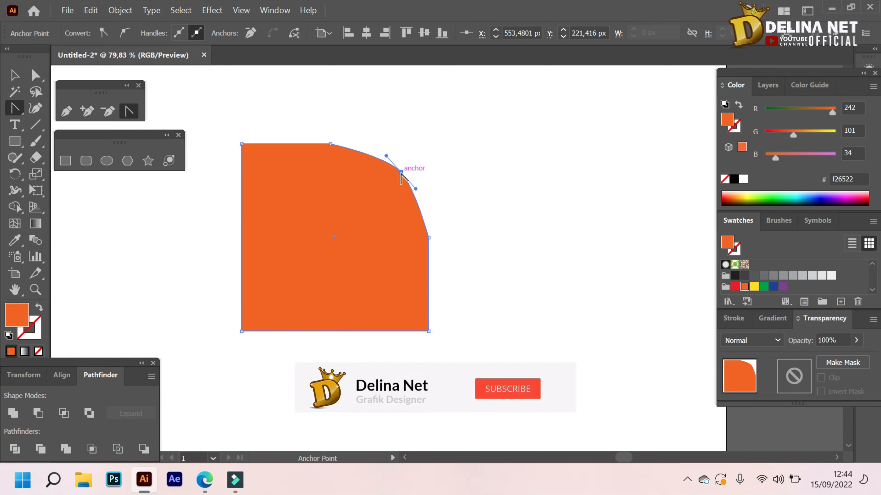
{"action": "left_click_drag", "start_coordinate": [400, 172], "coordinate": [381, 215]}
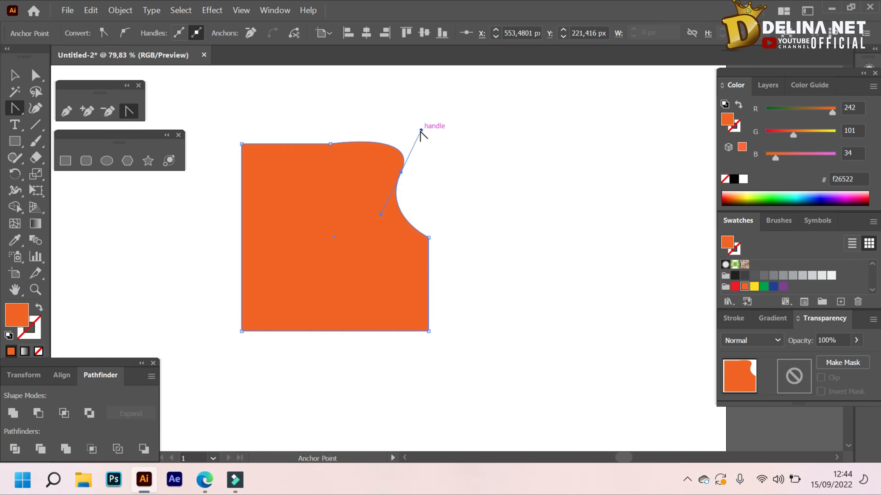
{"action": "left_click_drag", "start_coordinate": [420, 132], "coordinate": [412, 147]}
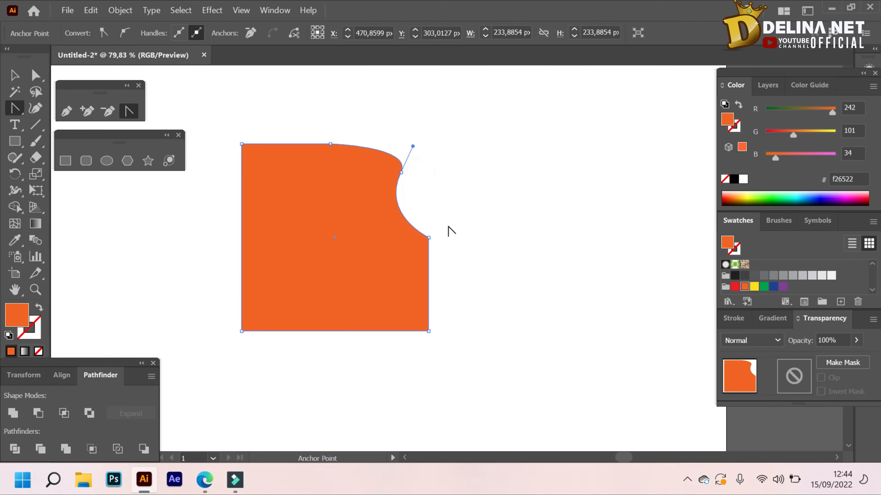
Swing the corner anchor's lower handle outward with Direct Selection so the right side bulges, and deselect the shape
{"action": "key", "text": "a"}
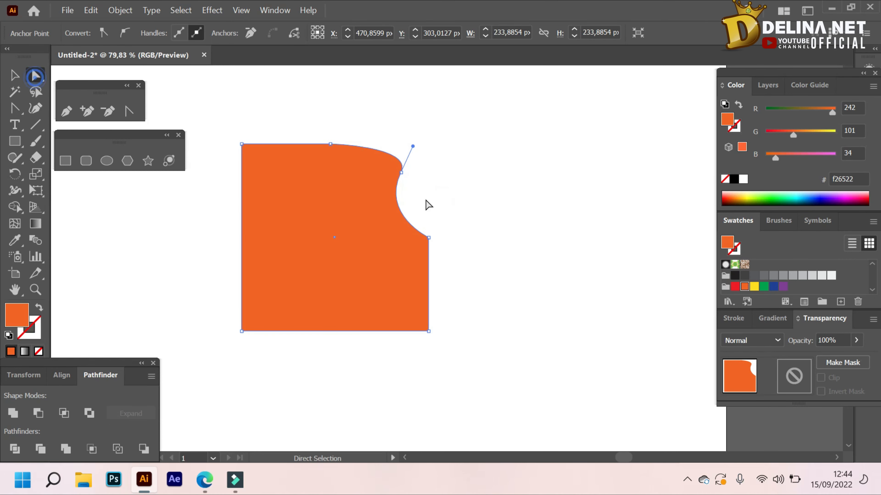
{"action": "left_click", "coordinate": [401, 172]}
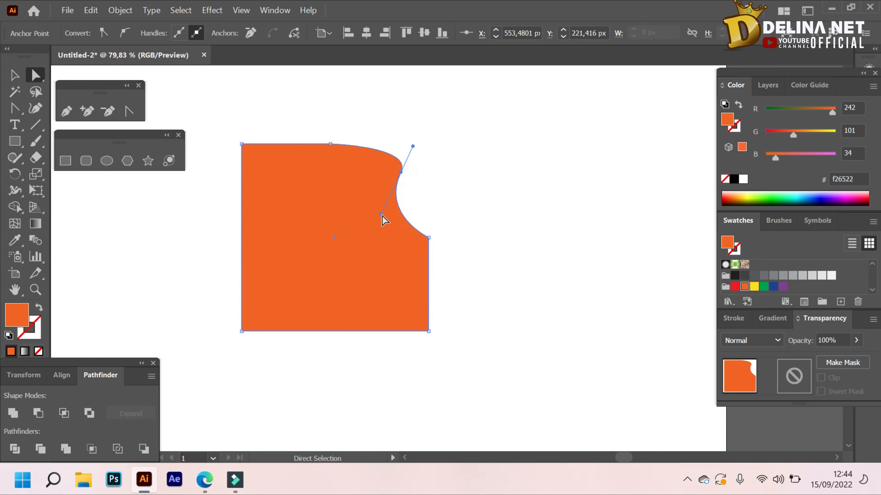
{"action": "left_click_drag", "start_coordinate": [382, 215], "coordinate": [431, 191]}
{"action": "left_click", "coordinate": [454, 193]}
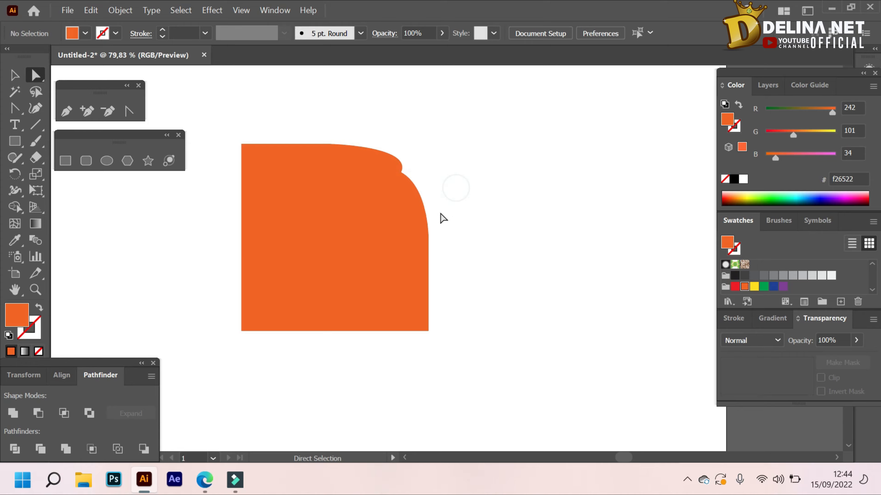
{"action": "left_click", "coordinate": [402, 182]}
{"action": "left_click", "coordinate": [439, 163]}
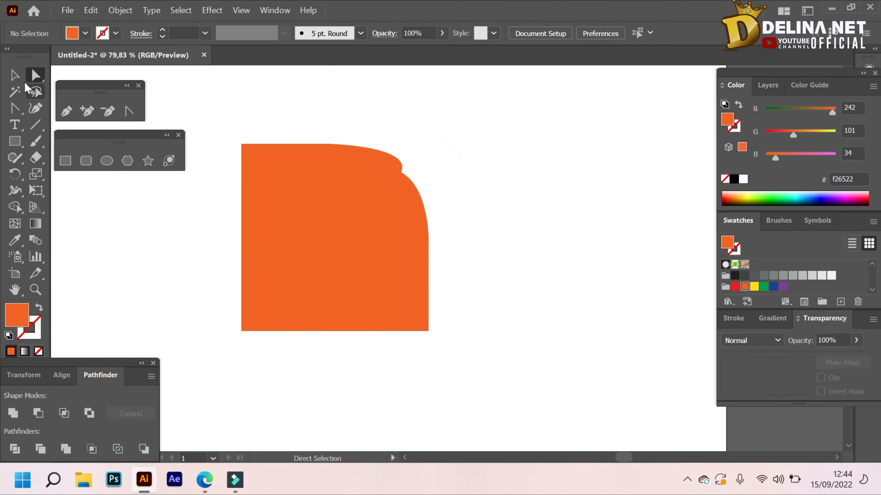
{"action": "left_click", "coordinate": [14, 74]}
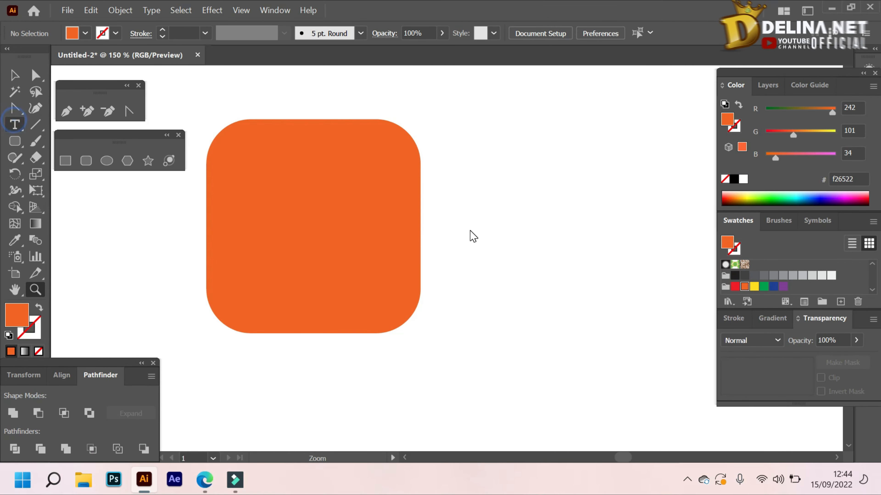
Add the text letter R beside the orange rounded square and scale it up to about 108 pt
{"action": "key", "text": "t"}
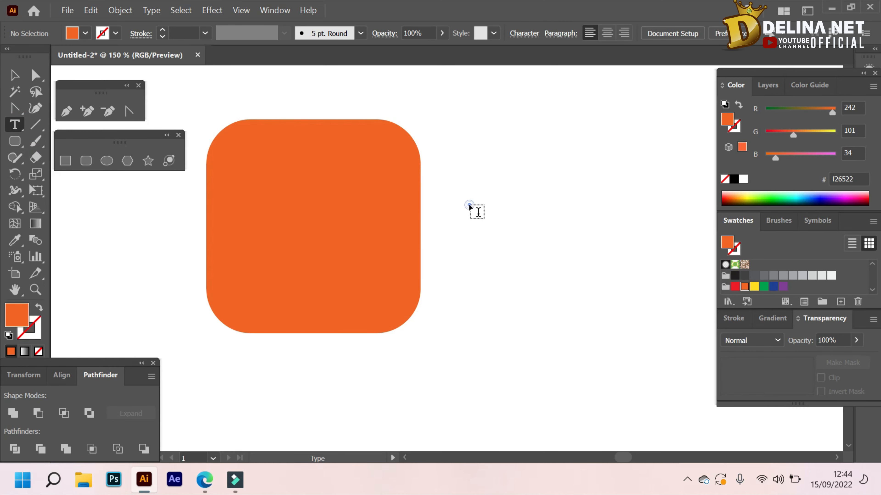
{"action": "left_click", "coordinate": [468, 206]}
{"action": "type", "text": "R"}
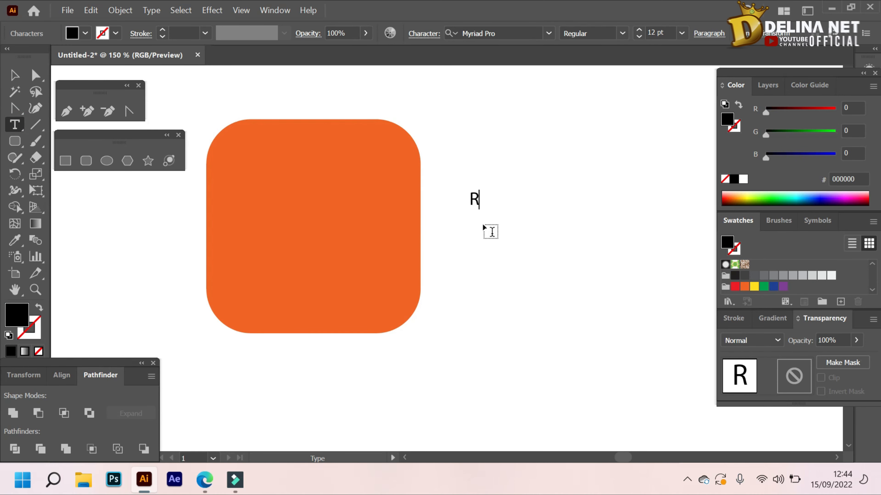
{"action": "key", "text": "Escape"}
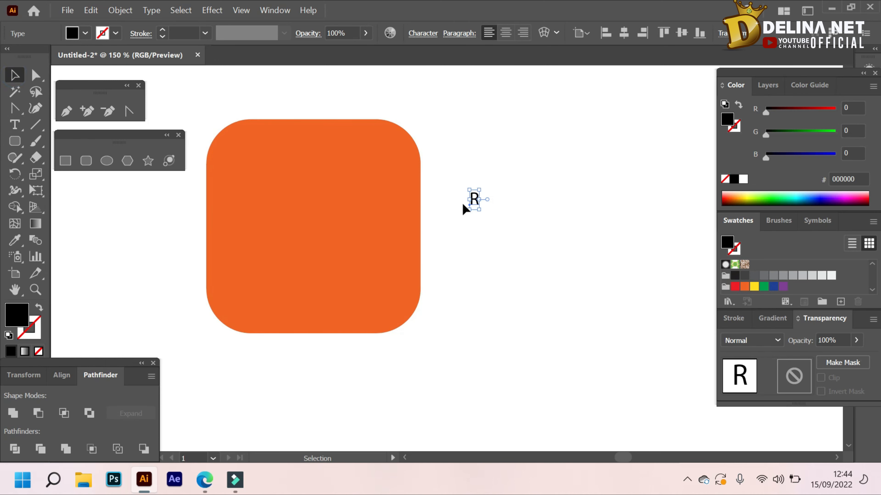
{"action": "left_click_drag", "start_coordinate": [482, 214], "coordinate": [549, 288]}
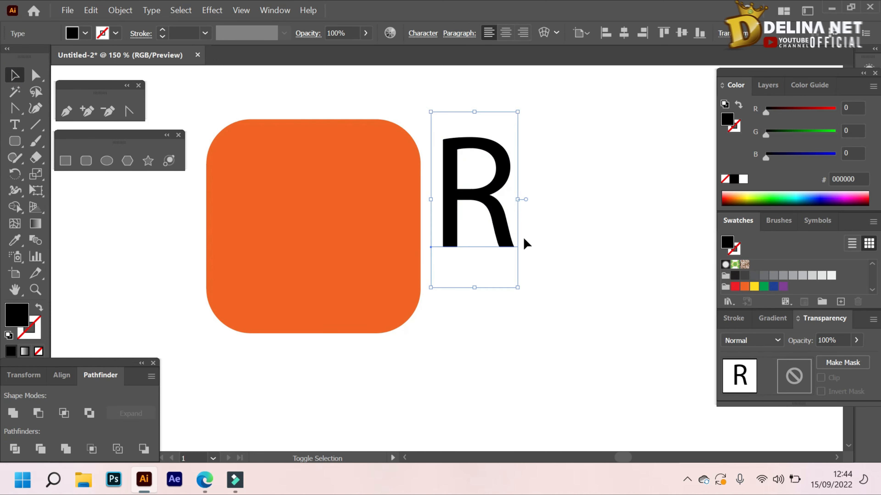
{"action": "left_click_drag", "start_coordinate": [489, 187], "coordinate": [486, 213]}
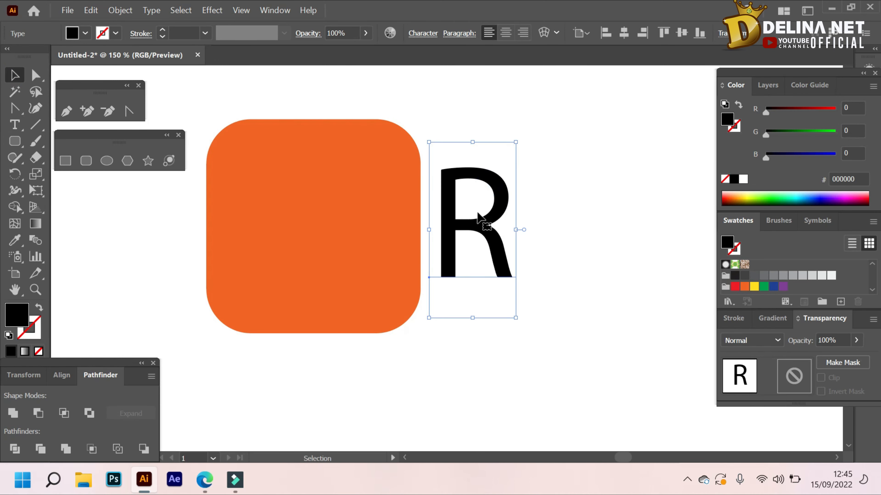
Bring the letter R to the front of the stacking order and reselect it
{"action": "right_click", "coordinate": [470, 199]}
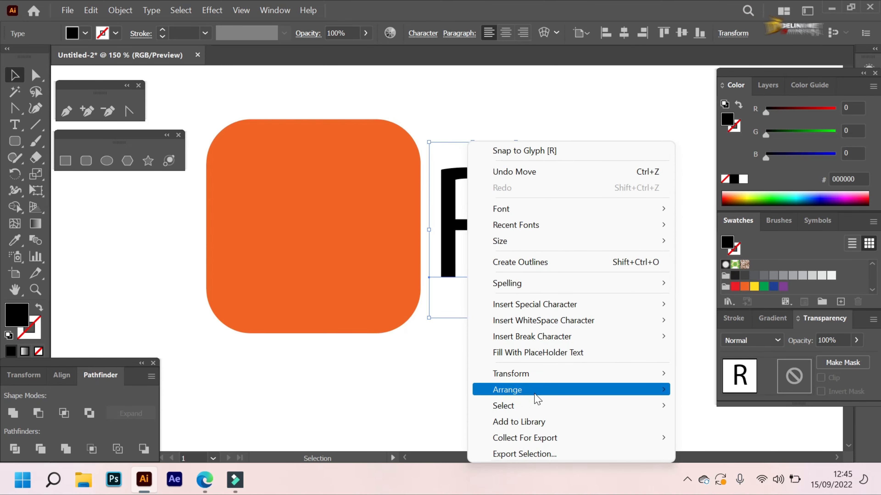
{"action": "mouse_move", "coordinate": [534, 390]}
{"action": "left_click", "coordinate": [729, 391]}
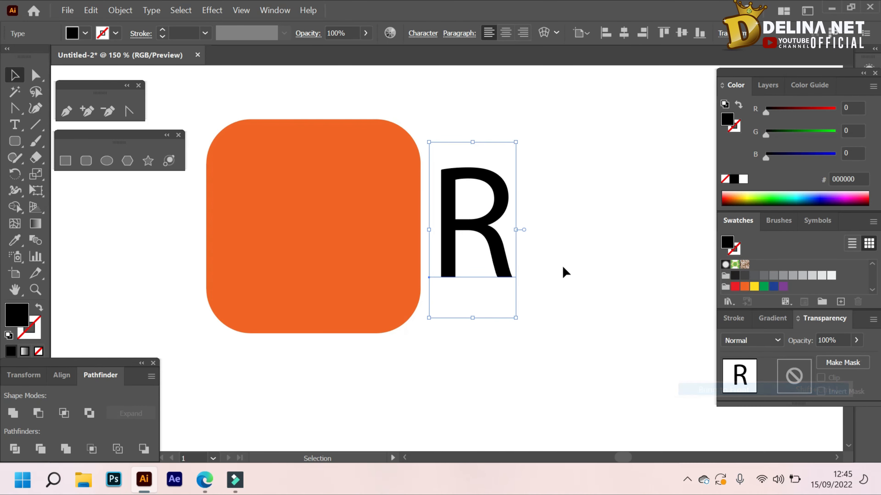
{"action": "left_click", "coordinate": [551, 241]}
{"action": "left_click", "coordinate": [490, 219]}
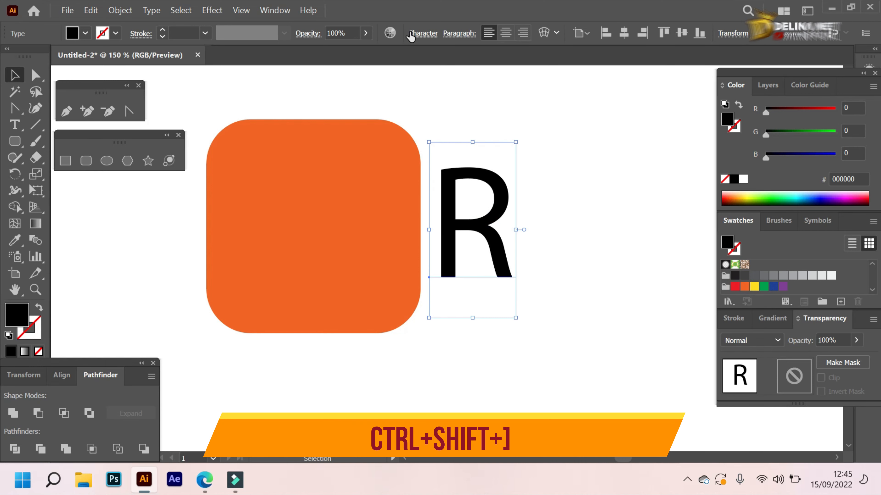
Change the R's font to Bahnschrift Regular and nudge the letter slightly beside the rounded square
{"action": "left_click", "coordinate": [420, 35]}
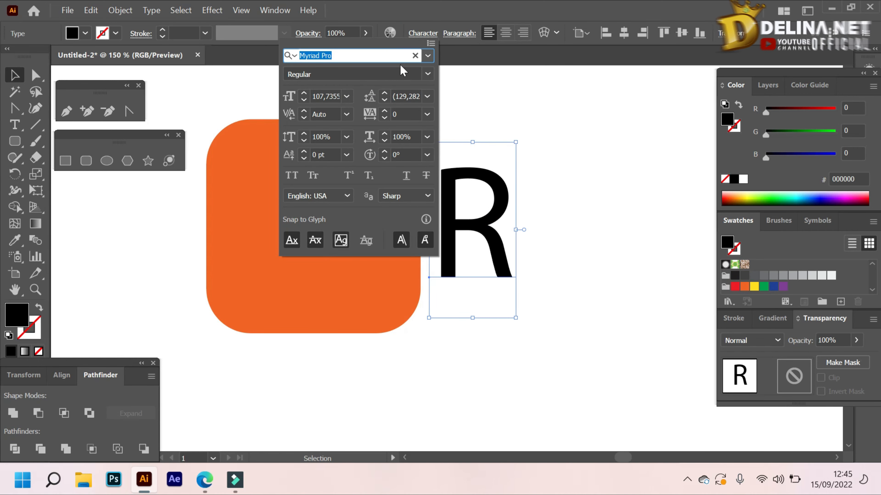
{"action": "left_click", "coordinate": [428, 57]}
{"action": "left_click", "coordinate": [453, 321]}
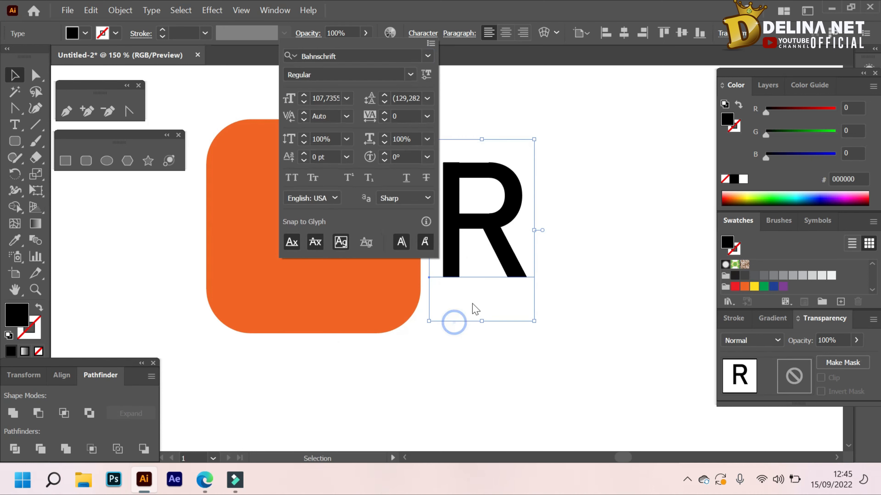
{"action": "left_click", "coordinate": [543, 213]}
{"action": "left_click_drag", "start_coordinate": [493, 226], "coordinate": [497, 221]}
Try converting the letter R to outlines, inspect its overlapping paths, and undo the conversion
{"action": "key", "text": "a"}
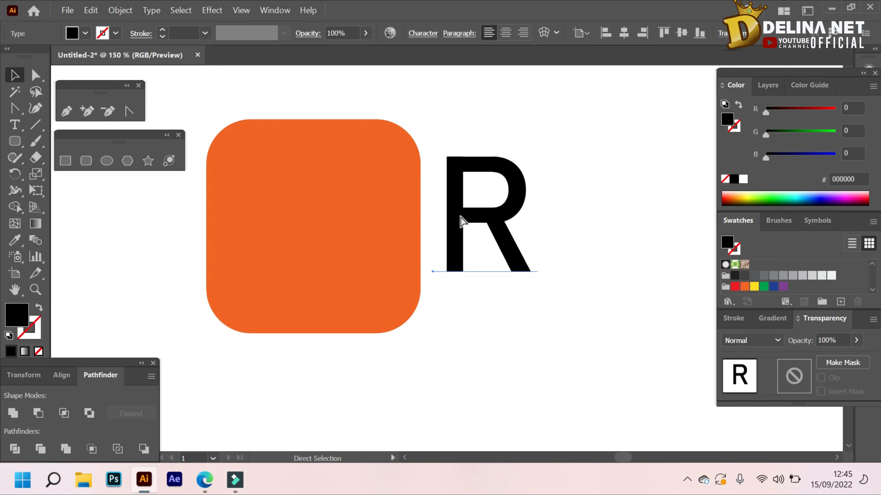
{"action": "key", "text": "ctrl+shift+o"}
{"action": "key", "text": "v"}
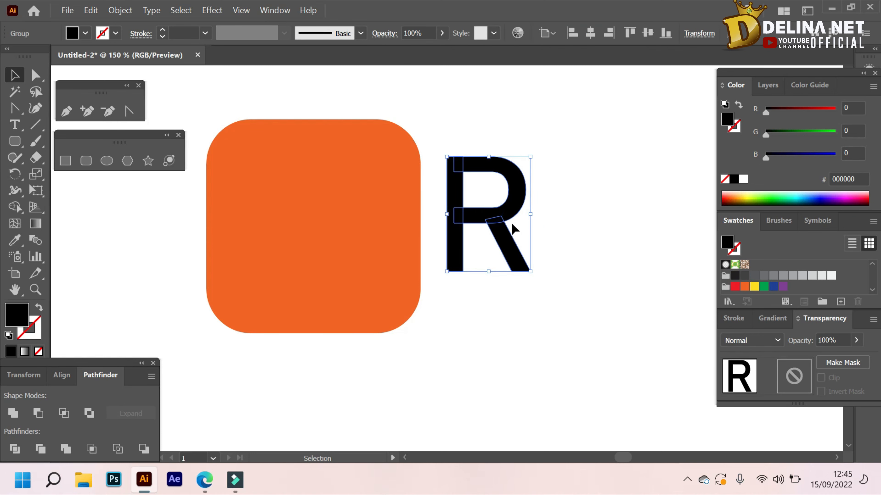
{"action": "key", "text": "a"}
{"action": "left_click", "coordinate": [562, 237]}
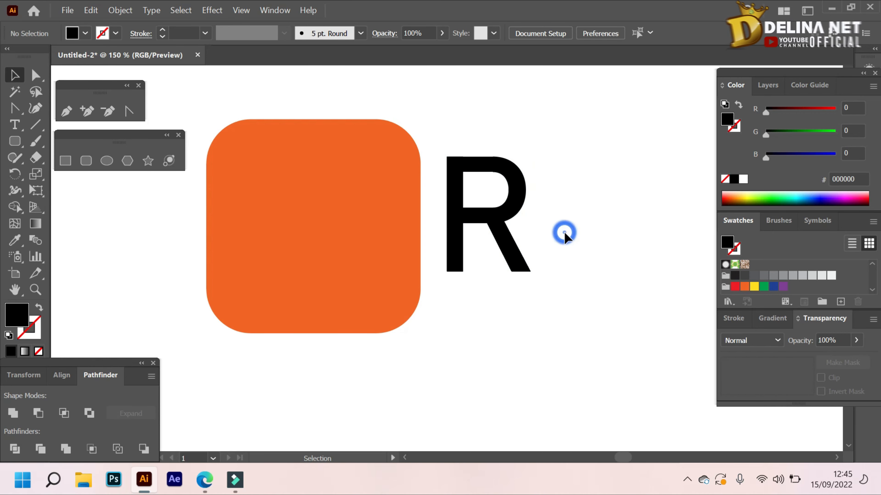
{"action": "key", "text": "ctrl+z"}
Create outlines from the letter R and unite its overlapping pieces into one shape
{"action": "right_click", "coordinate": [502, 243]}
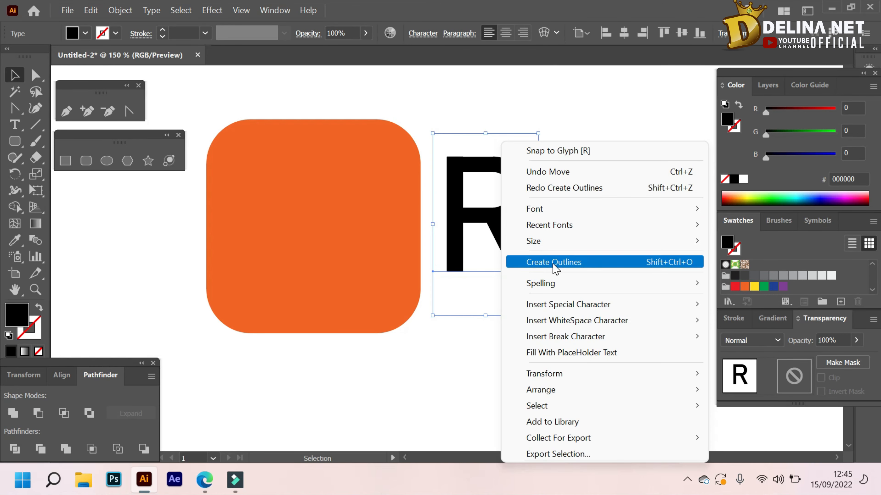
{"action": "left_click", "coordinate": [554, 264]}
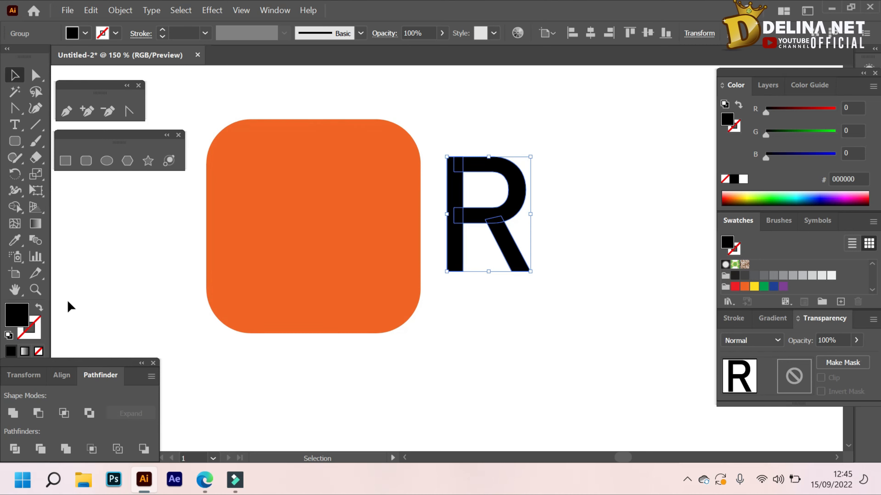
{"action": "left_click", "coordinate": [13, 413]}
Move the outlined R onto the middle of the orange rounded square and fill it white
{"action": "left_click", "coordinate": [536, 210]}
{"action": "left_click_drag", "start_coordinate": [531, 205], "coordinate": [363, 228]}
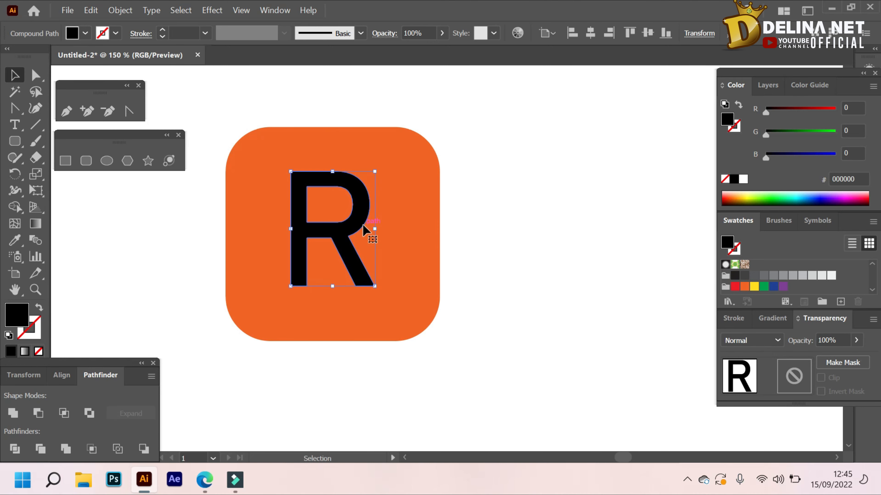
{"action": "left_click", "coordinate": [743, 179]}
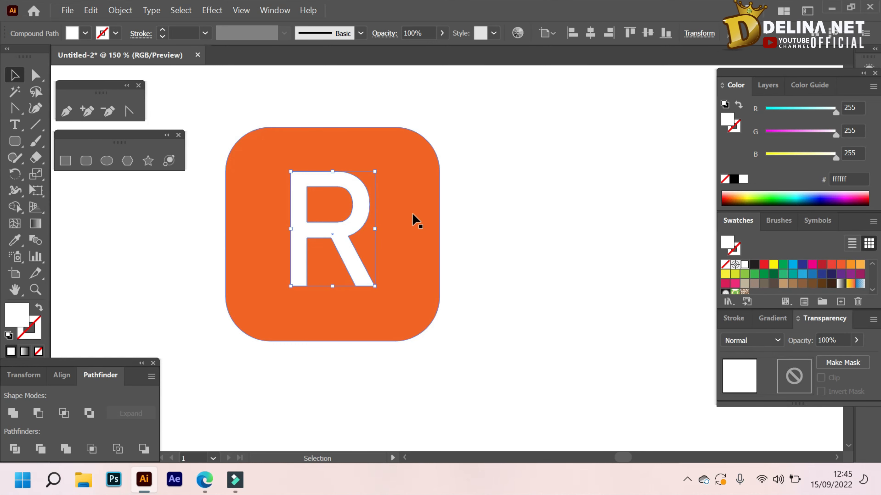
Enlarge the white R proportionally, center it within the orange rounded square, and fine-tune its size to leave an even margin
{"action": "left_click_drag", "start_coordinate": [376, 289], "coordinate": [405, 326]}
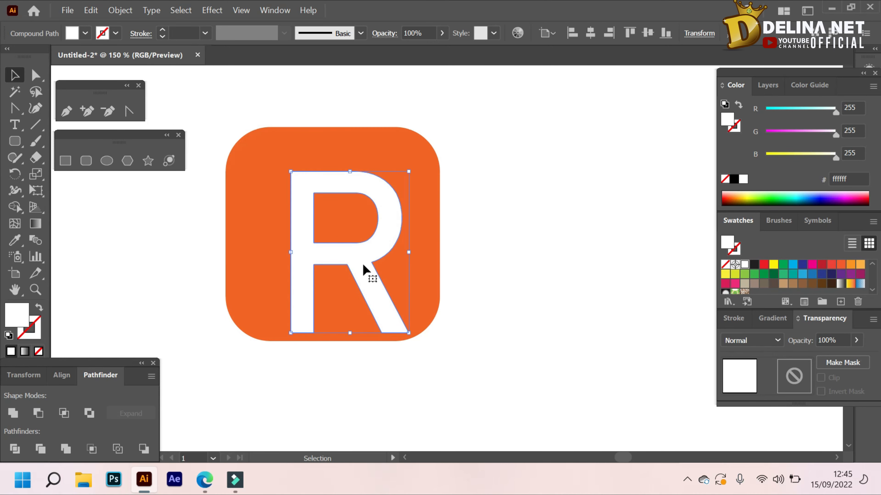
{"action": "left_click_drag", "start_coordinate": [361, 259], "coordinate": [352, 243]}
{"action": "left_click", "coordinate": [518, 221]}
{"action": "left_click_drag", "start_coordinate": [493, 233], "coordinate": [494, 226]}
{"action": "left_click", "coordinate": [368, 222]}
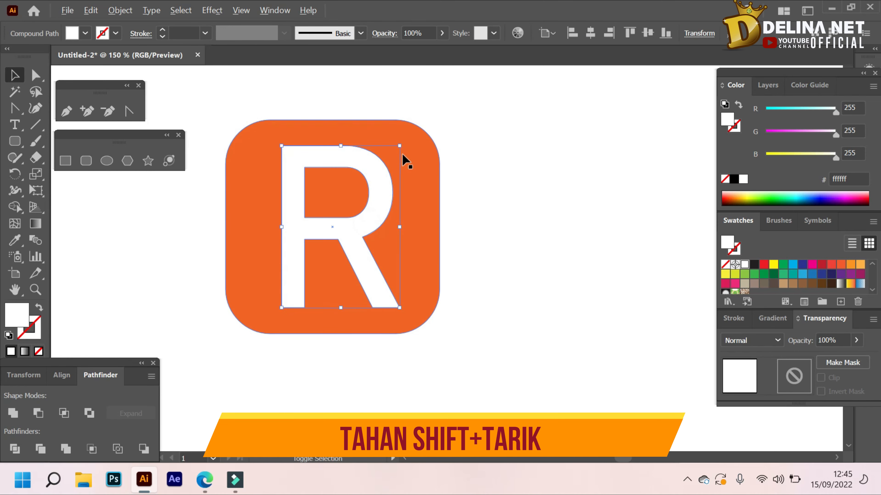
{"action": "left_click_drag", "start_coordinate": [402, 146], "coordinate": [399, 152]}
{"action": "left_click", "coordinate": [482, 171]}
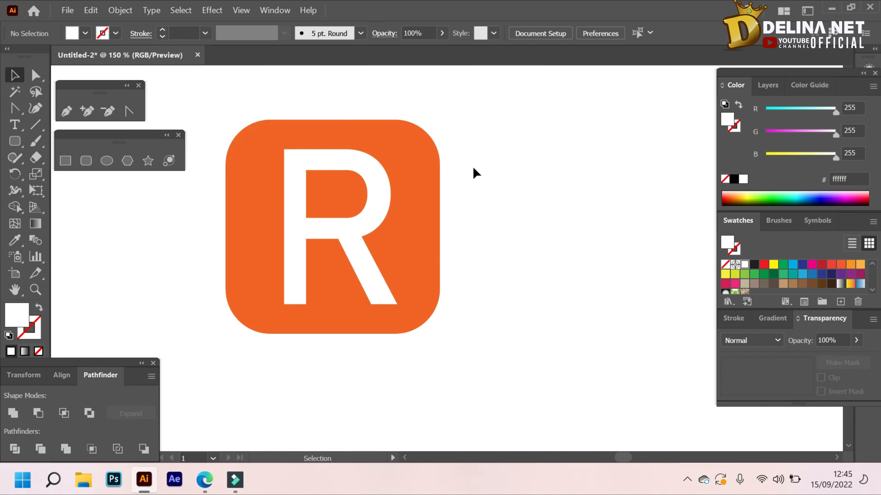
{"action": "left_click_drag", "start_coordinate": [462, 175], "coordinate": [473, 175]}
Examine the anchor points along the outlined R with the Direct Selection tool
{"action": "left_click", "coordinate": [393, 195]}
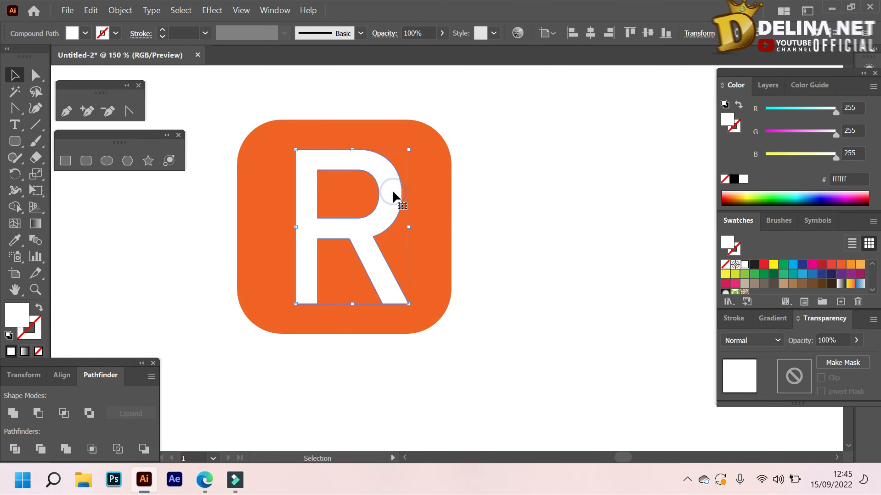
{"action": "left_click", "coordinate": [40, 77]}
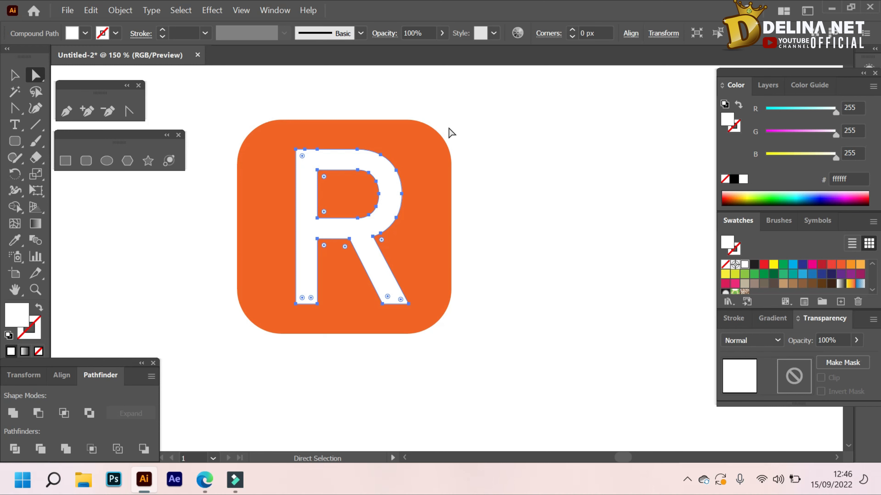
{"action": "left_click", "coordinate": [463, 163]}
{"action": "left_click", "coordinate": [399, 191]}
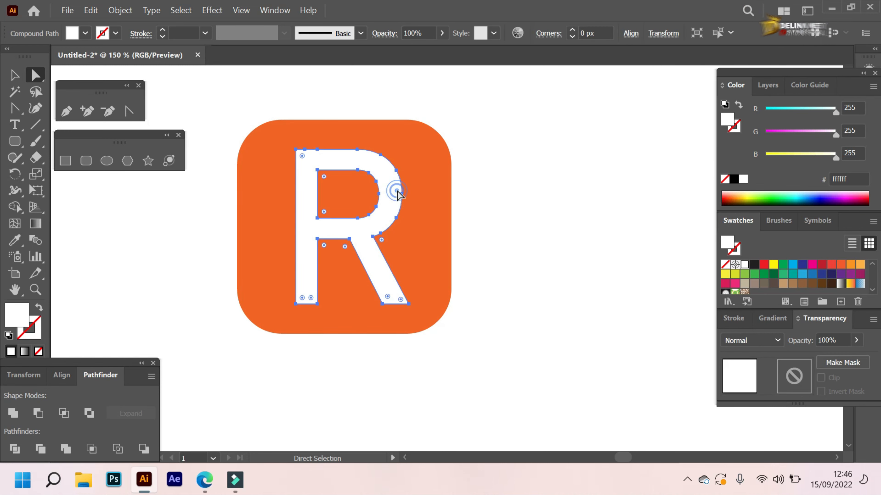
{"action": "left_click", "coordinate": [493, 204]}
{"action": "left_click_drag", "start_coordinate": [493, 204], "coordinate": [517, 206]}
{"action": "left_click", "coordinate": [15, 74]}
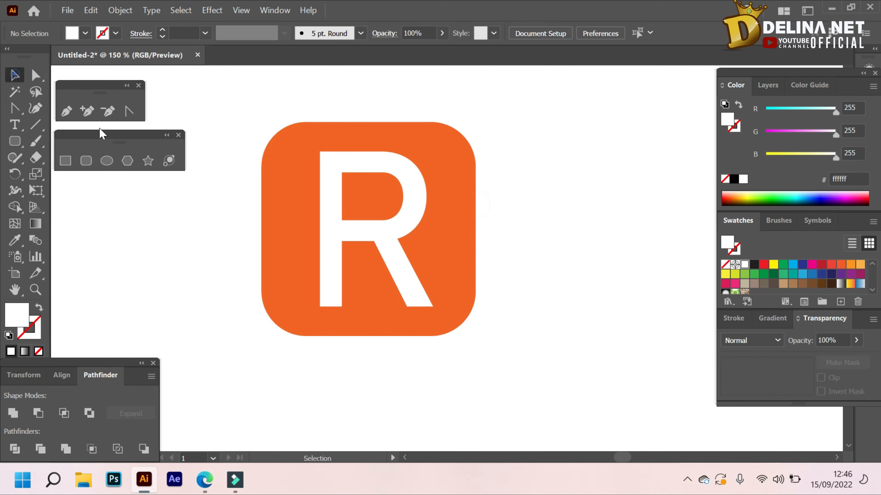
Delete the lower inner anchor point of the R's stem and stretch its remaining lower point down past the square's edge
{"action": "left_click", "coordinate": [341, 163]}
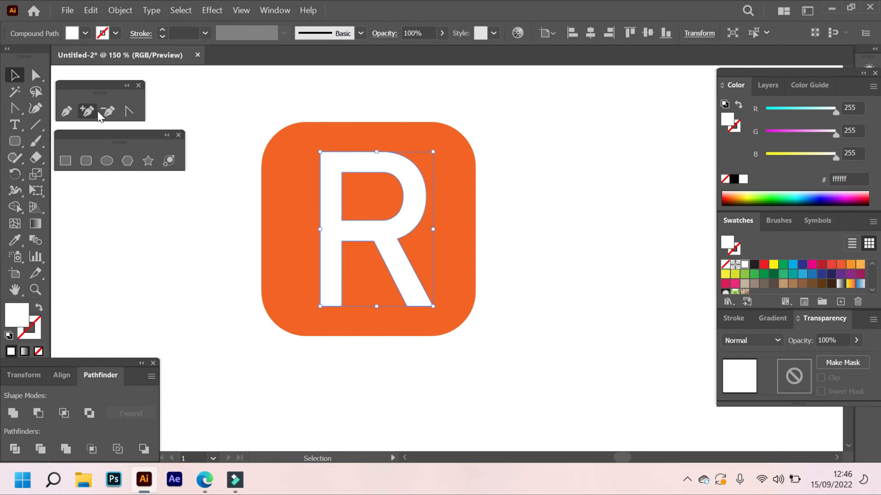
{"action": "left_click", "coordinate": [108, 111]}
{"action": "left_click", "coordinate": [342, 307]}
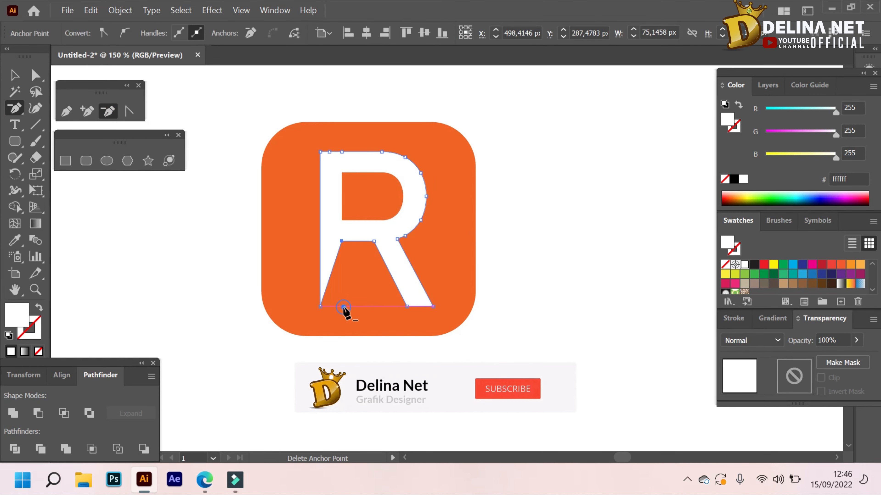
{"action": "left_click", "coordinate": [35, 74]}
{"action": "left_click", "coordinate": [319, 306]}
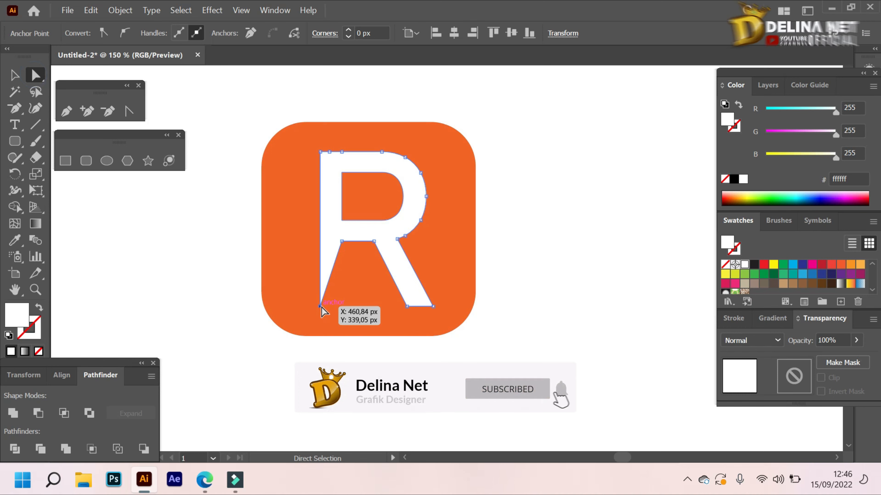
{"action": "left_click_drag", "start_coordinate": [320, 307], "coordinate": [338, 327]}
{"action": "left_click", "coordinate": [349, 376]}
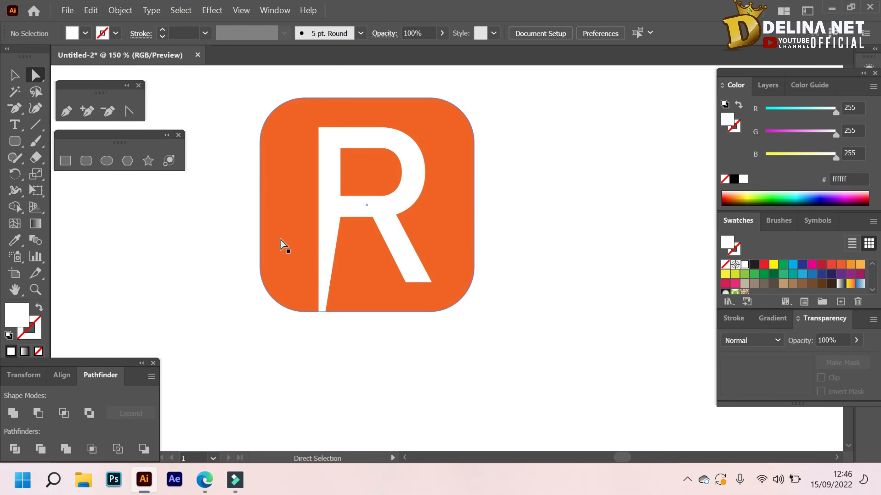
Add an anchor point on the orange square's lower edge, just right of the R's stem
{"action": "left_click", "coordinate": [67, 112]}
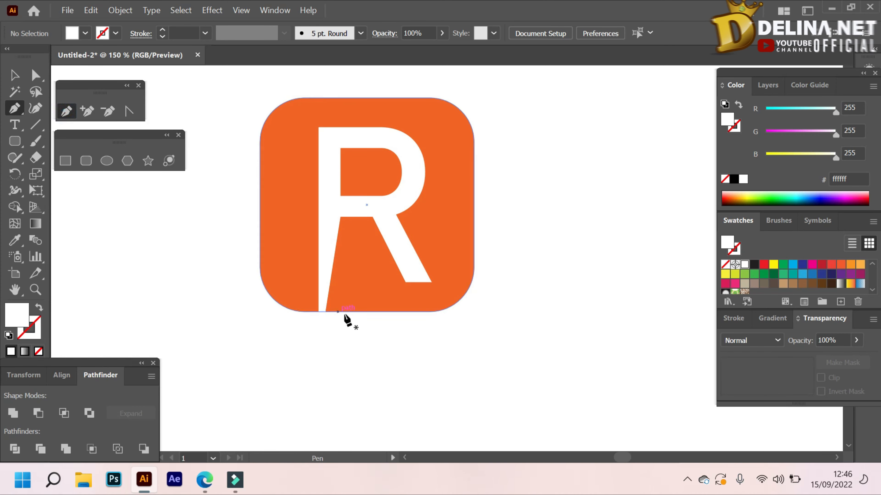
{"action": "left_click", "coordinate": [91, 118]}
{"action": "left_click", "coordinate": [346, 312]}
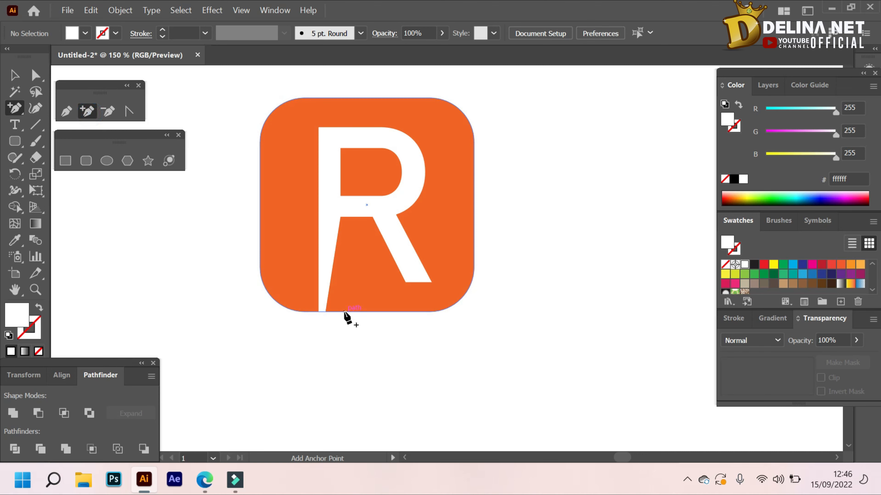
Subtract the R from the orange rounded square with Minus Front
{"action": "key", "text": "v"}
{"action": "left_click_drag", "start_coordinate": [516, 222], "coordinate": [322, 177]}
{"action": "left_click", "coordinate": [38, 414]}
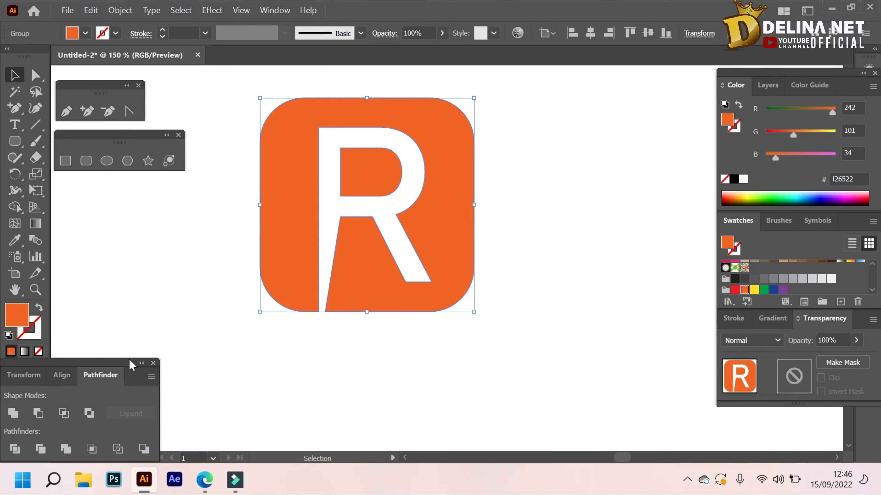
Add another anchor point on the lower edge beside the stem and pull the edge down into a pointed speech-bubble tail
{"action": "key", "text": "a"}
{"action": "left_click", "coordinate": [325, 311]}
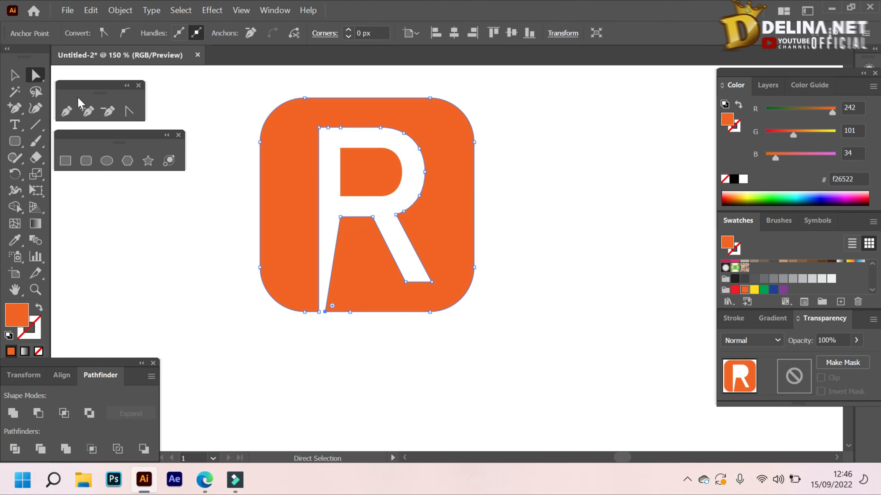
{"action": "left_click", "coordinate": [87, 111]}
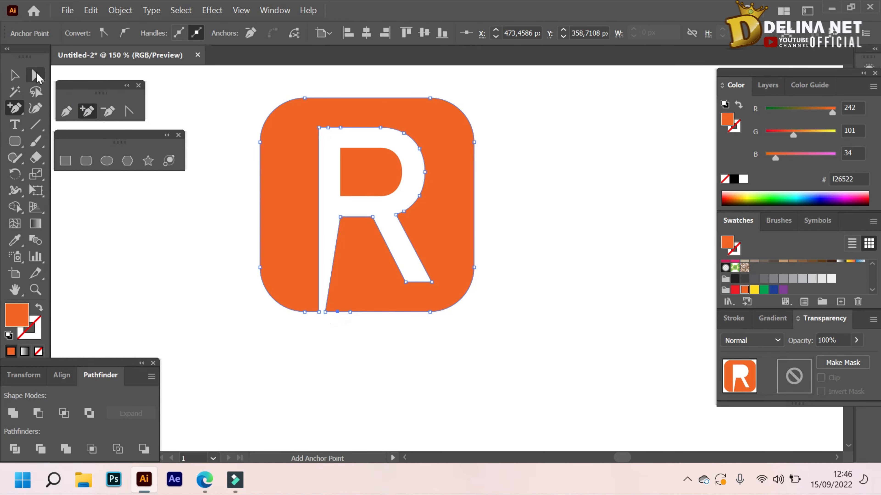
{"action": "left_click", "coordinate": [36, 76]}
{"action": "left_click_drag", "start_coordinate": [334, 314], "coordinate": [318, 347]}
{"action": "left_click", "coordinate": [397, 335]}
{"action": "left_click_drag", "start_coordinate": [399, 338], "coordinate": [425, 349]}
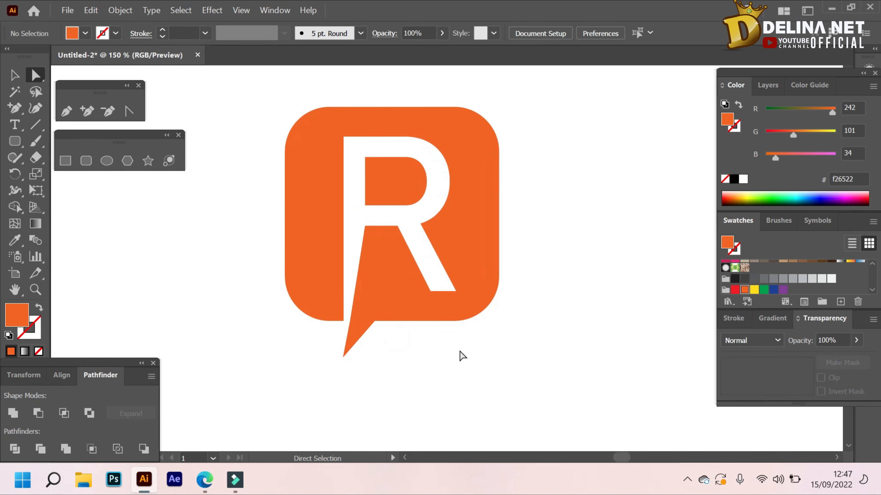
Extend the outer lower corner of the R's diagonal leg to the square's rounded lower corner
{"action": "left_click", "coordinate": [461, 284]}
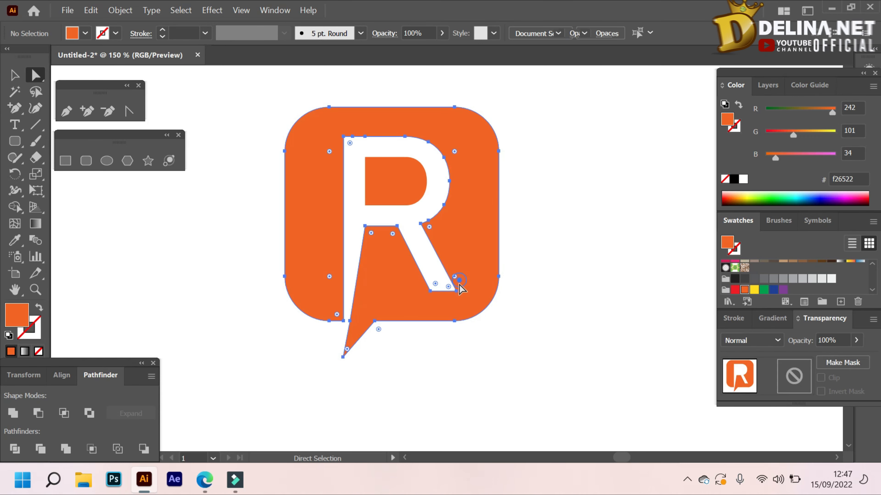
{"action": "left_click", "coordinate": [516, 344]}
{"action": "key", "text": "space"}
{"action": "left_click_drag", "start_coordinate": [501, 301], "coordinate": [446, 335]}
{"action": "left_click", "coordinate": [471, 336]}
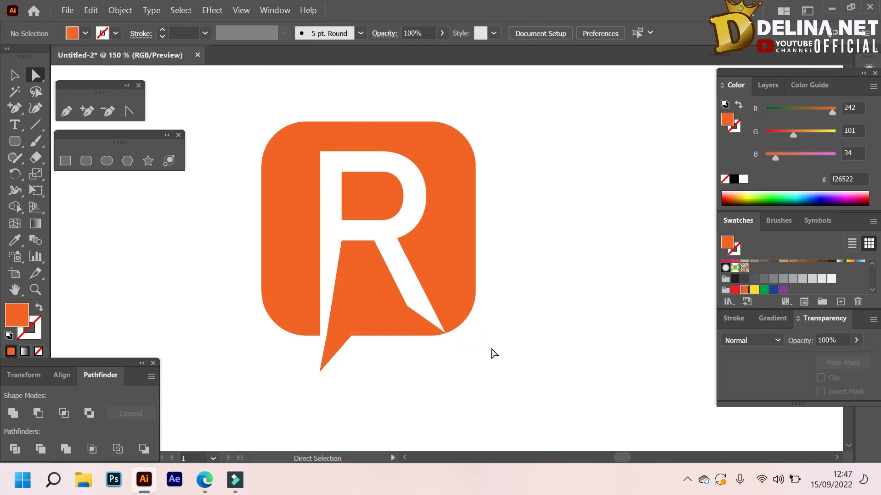
{"action": "left_click", "coordinate": [491, 349]}
Move the inner lower corner of the R's diagonal leg up and inward, widening the leg into a sharp wedge
{"action": "left_click", "coordinate": [406, 307]}
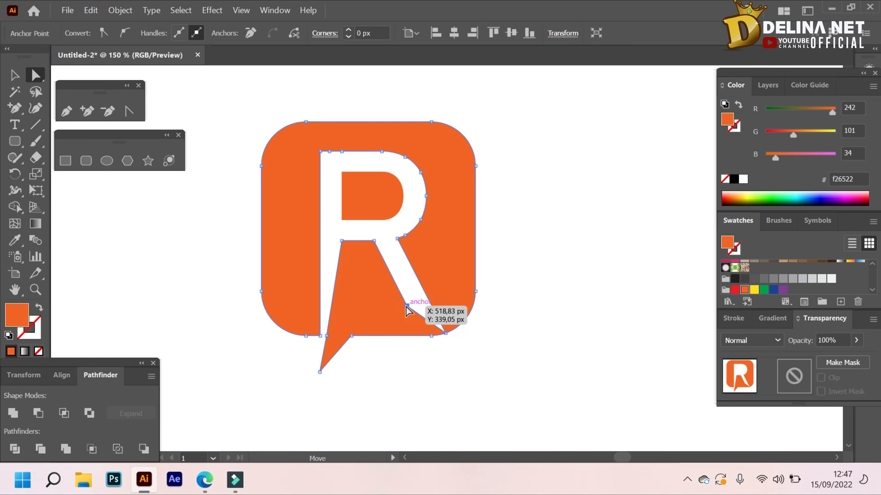
{"action": "left_click_drag", "start_coordinate": [406, 307], "coordinate": [385, 293]}
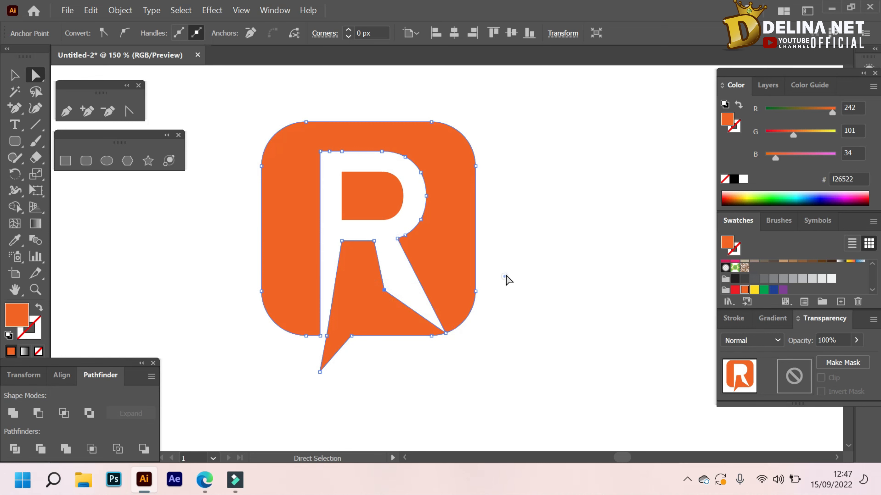
{"action": "left_click", "coordinate": [487, 250]}
{"action": "left_click_drag", "start_coordinate": [487, 250], "coordinate": [503, 261]}
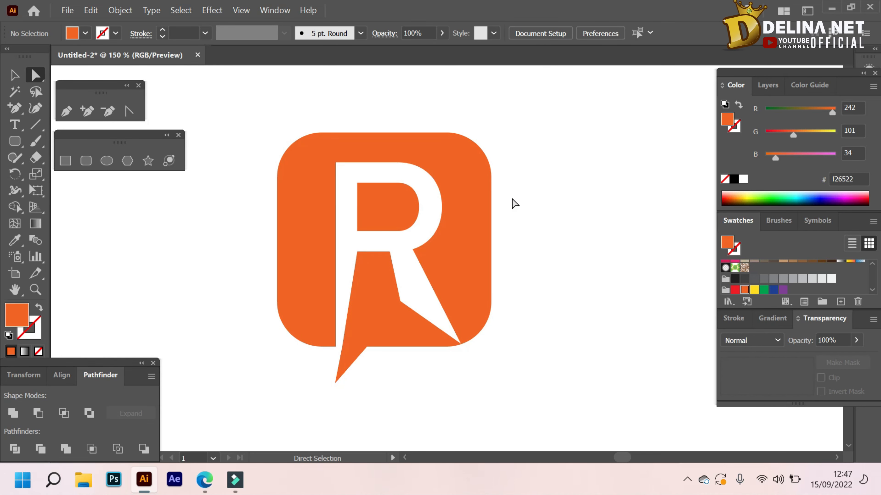
Add the text "Logomu" to the right of the R emblem
{"action": "key", "text": "space"}
{"action": "left_click_drag", "start_coordinate": [481, 214], "coordinate": [460, 212]}
{"action": "left_click_drag", "start_coordinate": [496, 215], "coordinate": [475, 212]}
{"action": "key", "text": "space"}
{"action": "left_click_drag", "start_coordinate": [520, 236], "coordinate": [480, 236]}
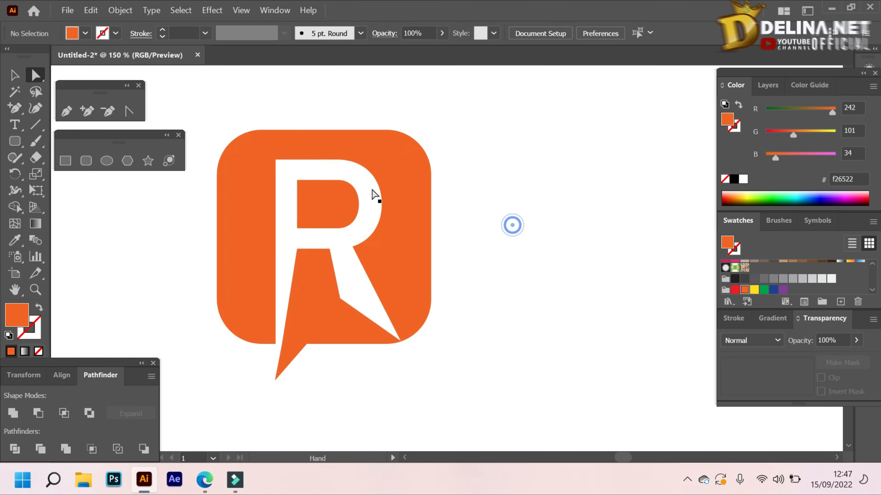
{"action": "left_click", "coordinate": [15, 75]}
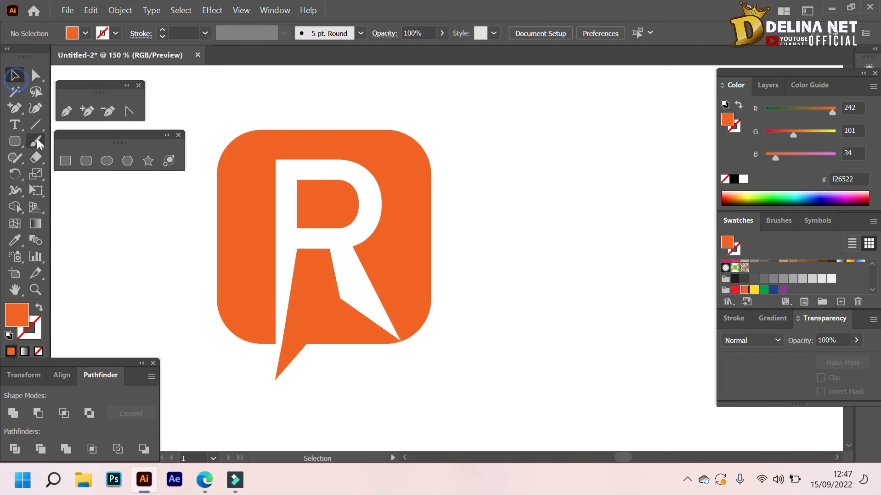
{"action": "left_click", "coordinate": [18, 127]}
{"action": "left_click", "coordinate": [496, 243]}
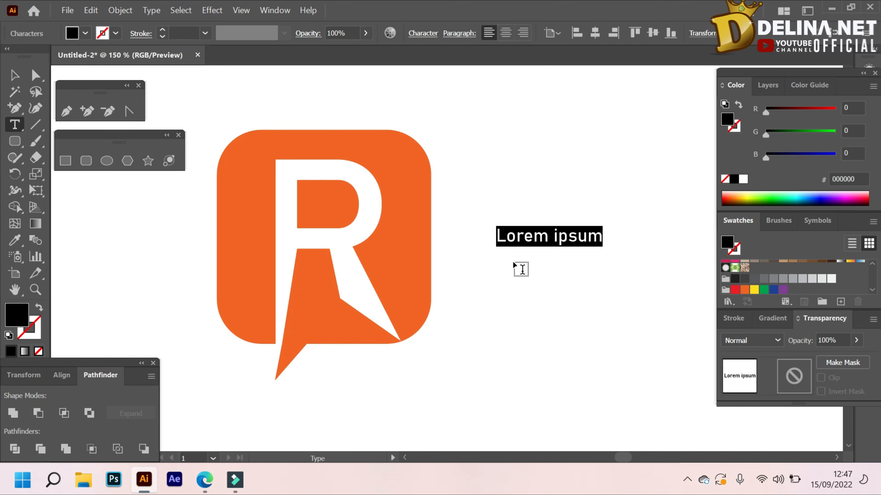
{"action": "type", "text": "L"}
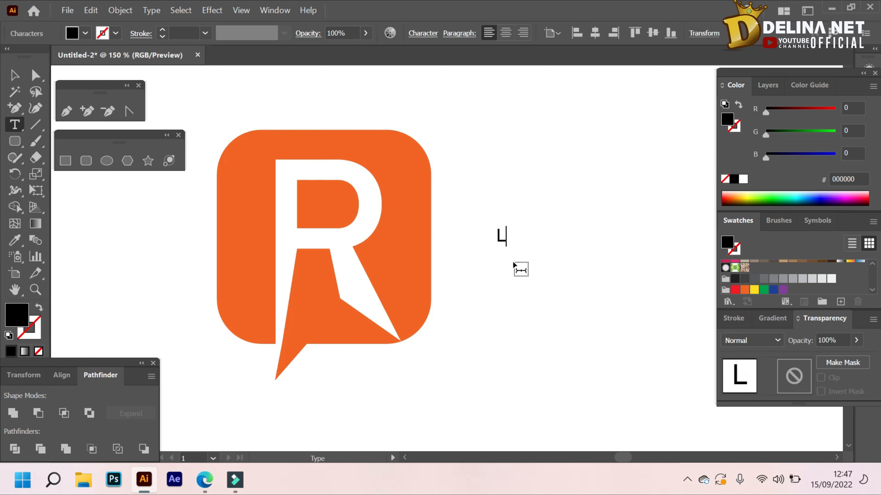
{"action": "type", "text": "ogo"}
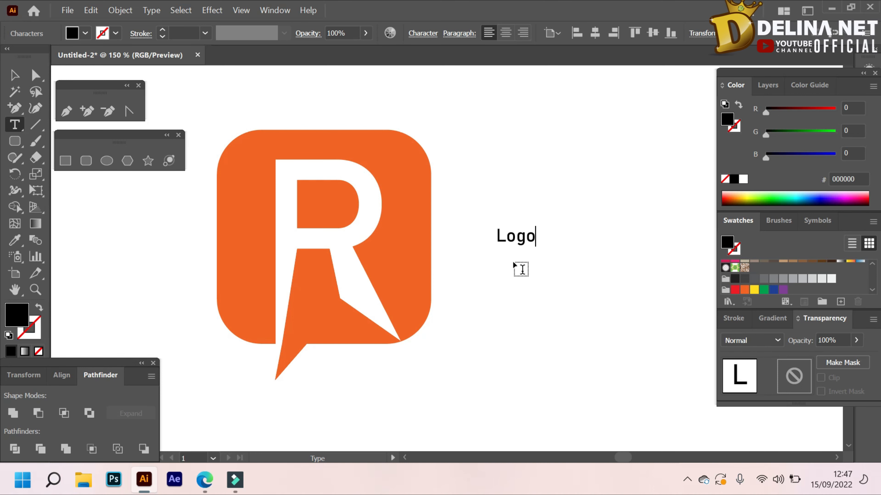
{"action": "type", "text": "mu"}
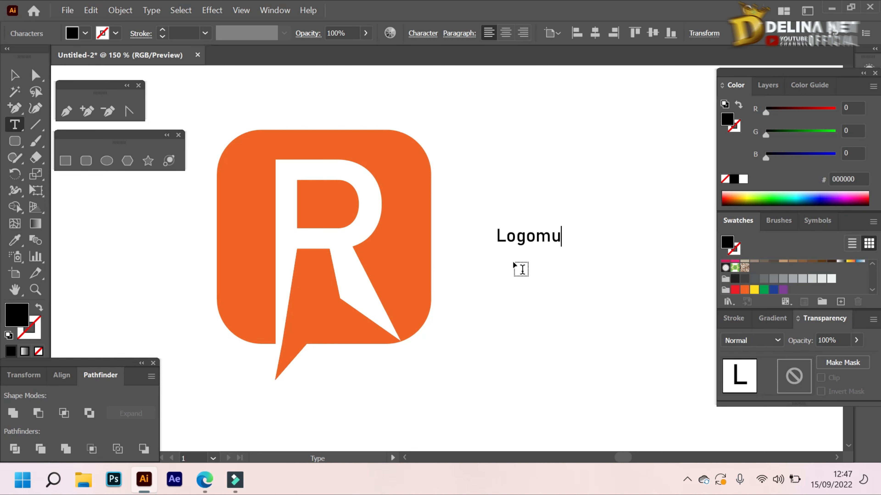
{"action": "left_click", "coordinate": [10, 76]}
Try shrinking the R emblem proportionally from its side, and undo the scaling
{"action": "left_click", "coordinate": [379, 210]}
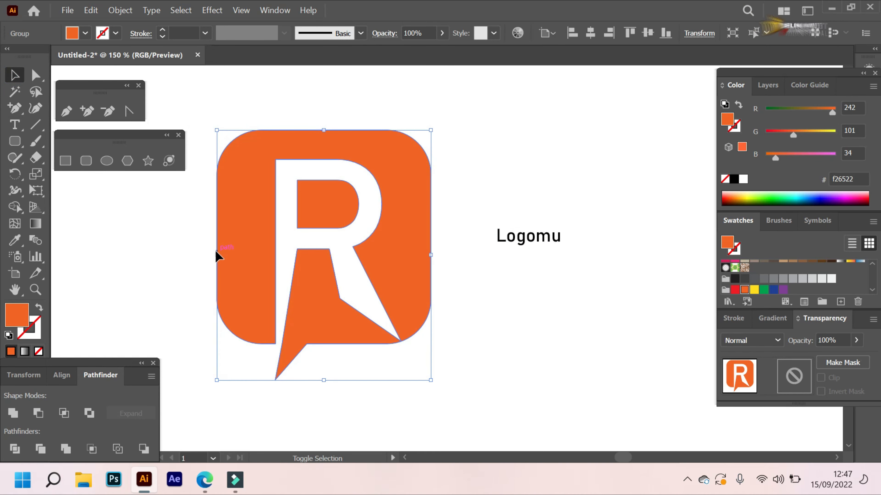
{"action": "left_click_drag", "start_coordinate": [216, 254], "coordinate": [405, 255]}
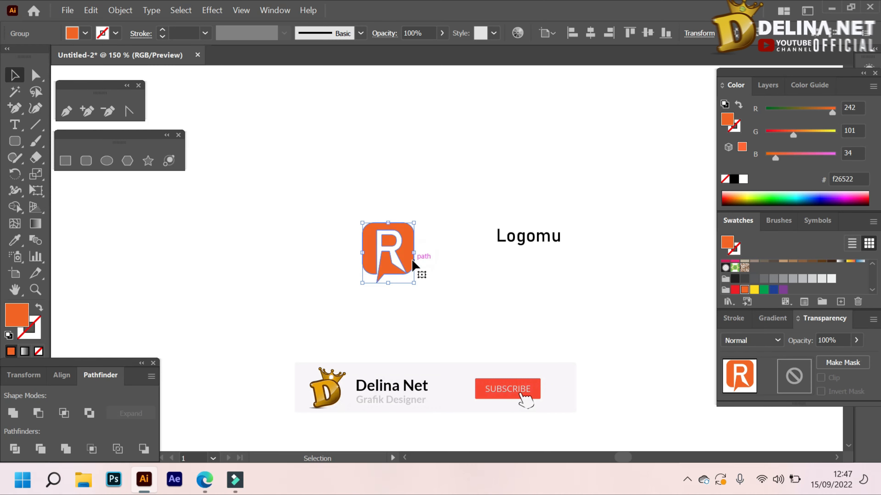
{"action": "key", "text": "ctrl+z"}
{"action": "key", "text": "ctrl+z"}
{"action": "left_click", "coordinate": [455, 267]}
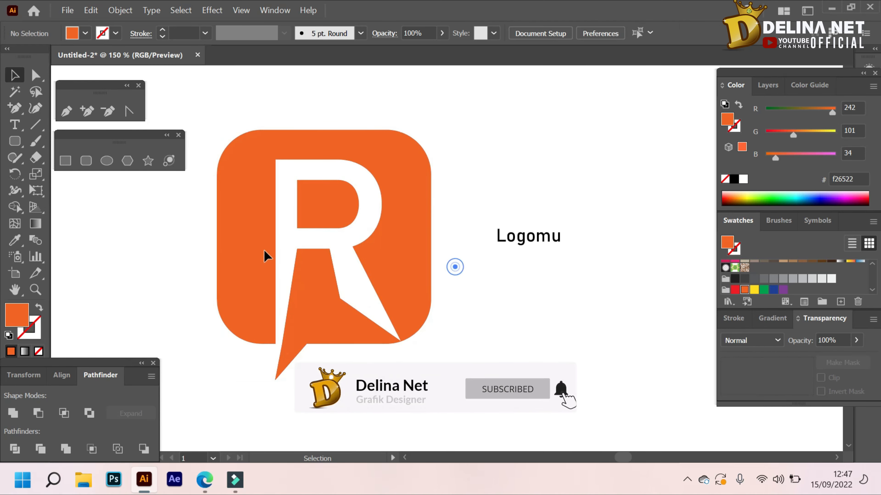
Try resizing the R emblem from its side without keeping proportions, and undo the distortion
{"action": "left_click", "coordinate": [264, 256]}
{"action": "left_click_drag", "start_coordinate": [219, 257], "coordinate": [279, 261]}
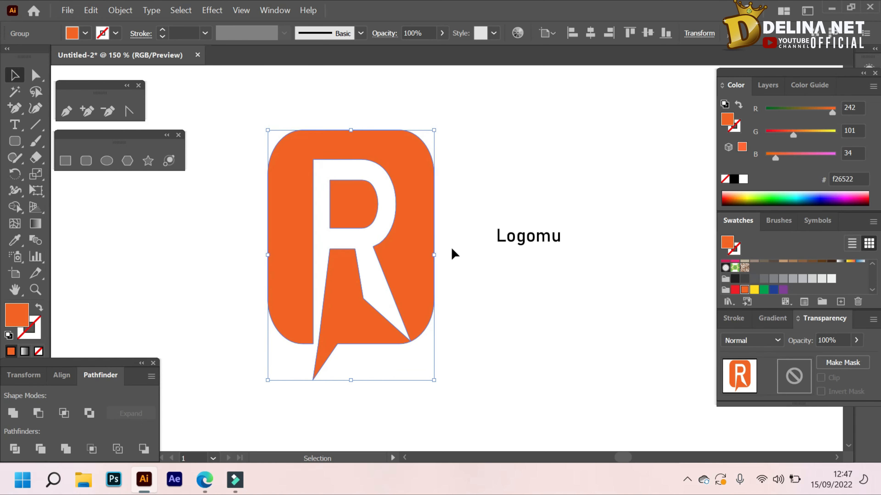
{"action": "left_click", "coordinate": [463, 243]}
{"action": "left_click", "coordinate": [376, 255]}
{"action": "key", "text": "ctrl+z"}
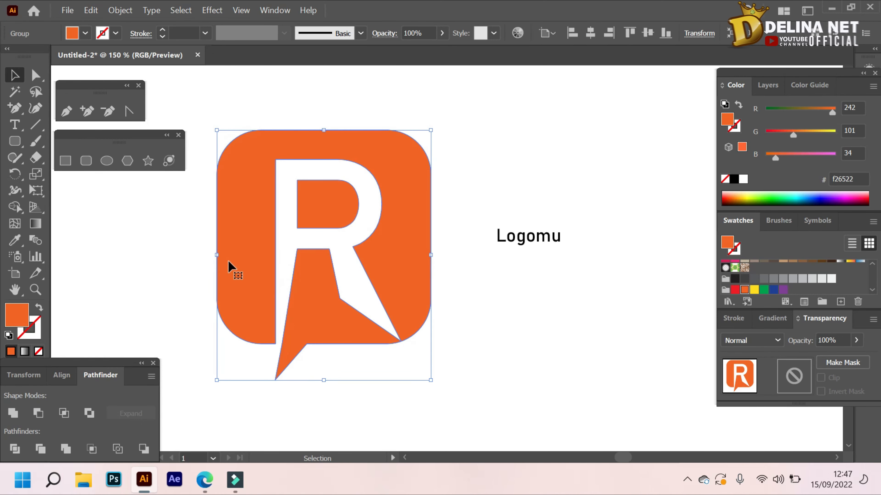
Scale the R emblem down proportionally and place the enlarged "Logomu" text directly to its right
{"action": "left_click_drag", "start_coordinate": [220, 256], "coordinate": [332, 262]}
{"action": "left_click_drag", "start_coordinate": [416, 256], "coordinate": [443, 261]}
{"action": "left_click_drag", "start_coordinate": [560, 243], "coordinate": [582, 256]}
{"action": "left_click", "coordinate": [584, 298]}
{"action": "left_click_drag", "start_coordinate": [584, 294], "coordinate": [519, 289]}
{"action": "left_click_drag", "start_coordinate": [491, 256], "coordinate": [489, 254]}
{"action": "left_click_drag", "start_coordinate": [544, 242], "coordinate": [590, 242]}
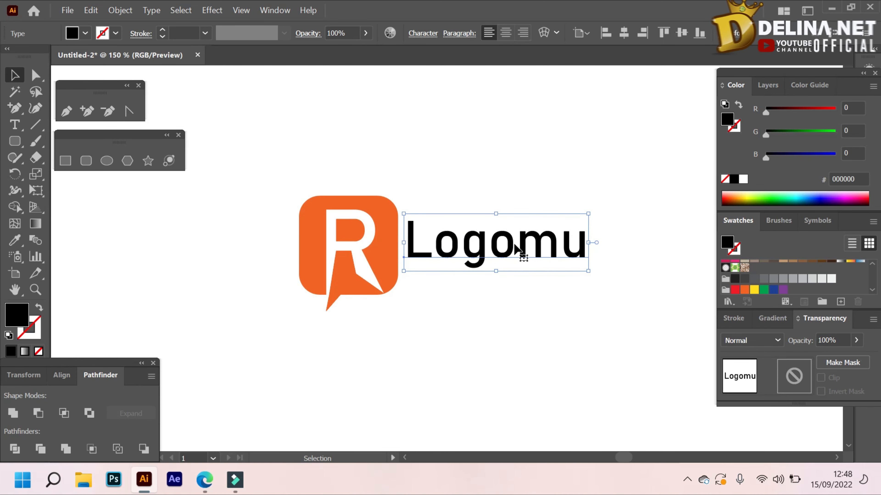
Tighten the letter spacing of the "Logomu" text
{"action": "key", "text": "alt+Left"}
{"action": "key", "text": "alt+Left"}
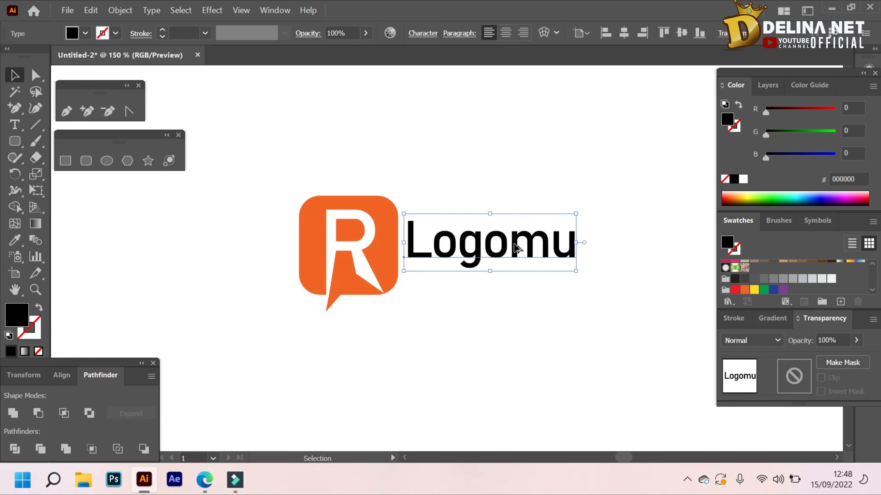
Widen the letter spacing of the "Logomu" text until its letters stand far apart
{"action": "key", "text": "alt+Left"}
{"action": "key", "text": "alt+Left"}
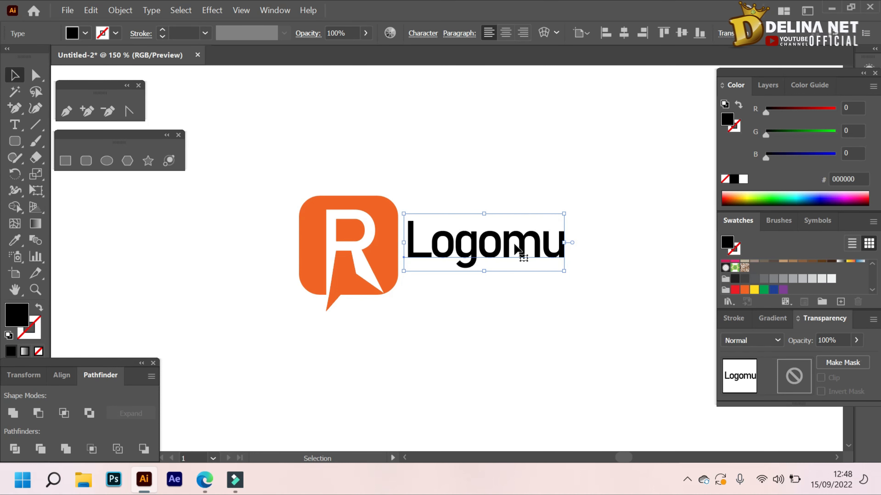
{"action": "key", "text": "alt+Right"}
{"action": "key", "text": "alt+Right"}
{"action": "key", "text": "alt+Right"}
{"action": "key", "text": "alt+Right"}
{"action": "key", "text": "alt+Right"}
{"action": "key", "text": "alt+Right"}
{"action": "key", "text": "alt+Right"}
{"action": "key", "text": "alt+Right"}
{"action": "key", "text": "alt+Right"}
{"action": "key", "text": "alt+Right"}
{"action": "key", "text": "alt+Right"}
{"action": "key", "text": "alt+Right"}
{"action": "key", "text": "alt+Right"}
{"action": "key", "text": "alt+Right"}
{"action": "key", "text": "alt+Right"}
{"action": "key", "text": "alt+Right"}
{"action": "key", "text": "alt+Right"}
{"action": "key", "text": "alt+Right"}
{"action": "key", "text": "alt+Right"}
{"action": "key", "text": "alt+Right"}
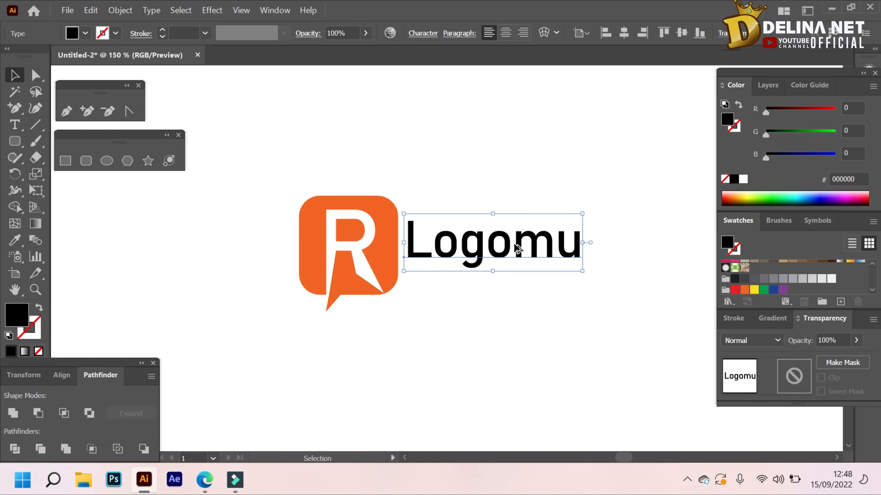
{"action": "key", "text": "alt+Right"}
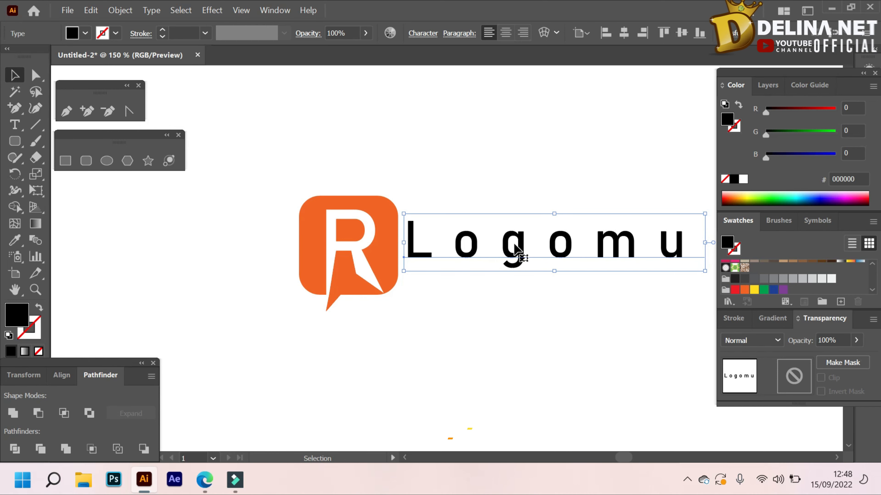
Reduce the letter spacing of the spread-out "Logomu" text until its letters sit close together
{"action": "key", "text": "alt+Left"}
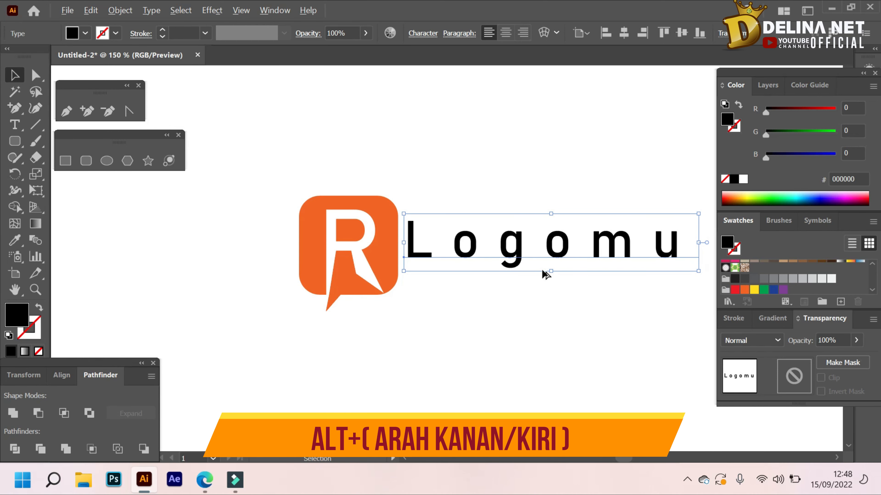
{"action": "key", "text": "alt+Left"}
{"action": "key", "text": "alt+Left"}
{"action": "key", "text": "alt+Left"}
{"action": "key", "text": "alt+Left"}
{"action": "key", "text": "alt+Left"}
{"action": "key", "text": "alt+Left"}
{"action": "key", "text": "alt+Left"}
{"action": "key", "text": "alt+Left"}
{"action": "key", "text": "alt+Left"}
{"action": "key", "text": "alt+Left"}
{"action": "key", "text": "alt+Left"}
{"action": "key", "text": "alt+Left"}
{"action": "key", "text": "alt+Left"}
{"action": "key", "text": "alt+Left"}
{"action": "key", "text": "alt+Left"}
{"action": "key", "text": "alt+Left"}
{"action": "key", "text": "alt+Left"}
{"action": "key", "text": "alt+Left"}
{"action": "key", "text": "alt+Left"}
{"action": "key", "text": "alt+Left"}
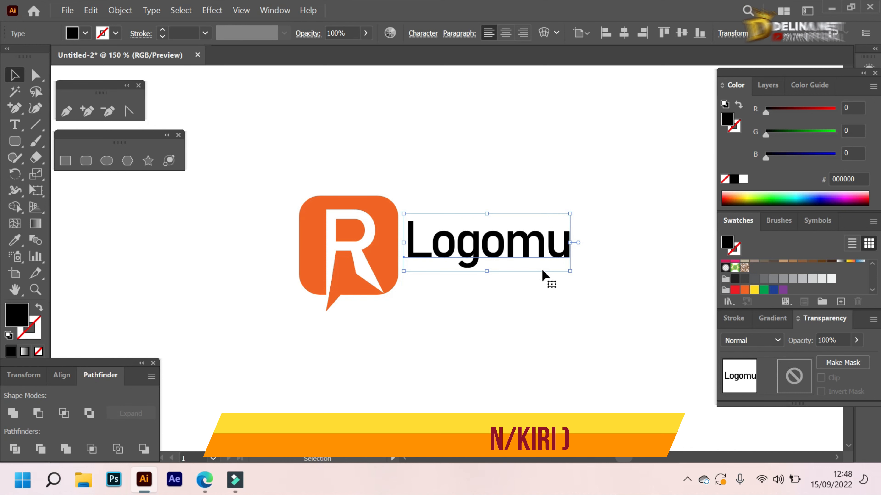
Recolor the "Logomu" text with the dark gray swatch 6d6e71
{"action": "left_click", "coordinate": [535, 280]}
{"action": "left_click", "coordinate": [473, 241]}
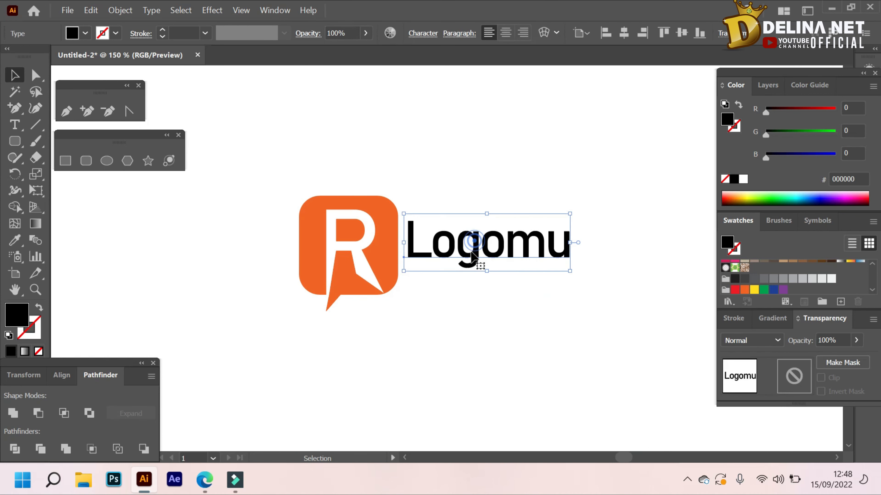
{"action": "left_click", "coordinate": [764, 280]}
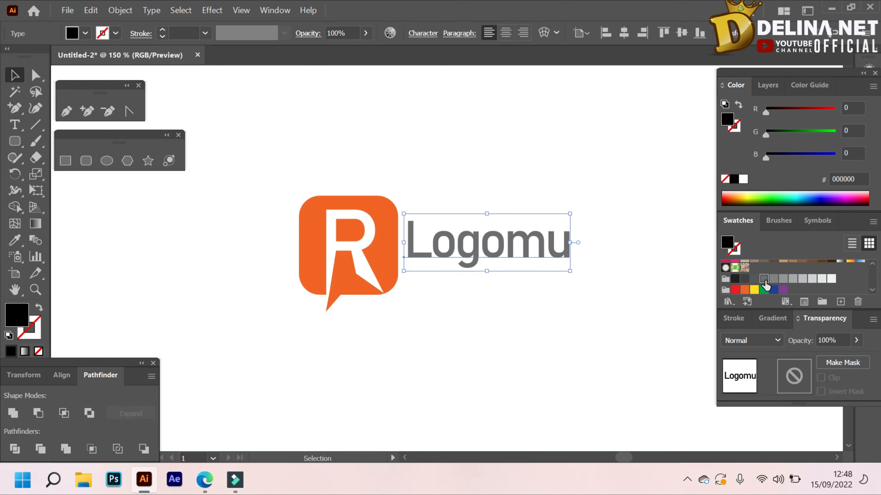
{"action": "left_click", "coordinate": [664, 257]}
Convert the gray "Logomu" text to outlines
{"action": "left_click", "coordinate": [508, 243]}
{"action": "key", "text": "ctrl"}
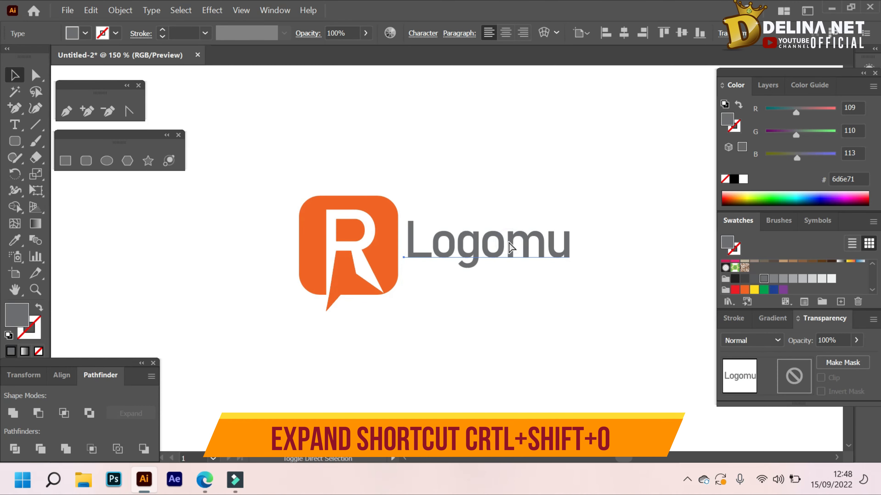
{"action": "key", "text": "ctrl+shift+o"}
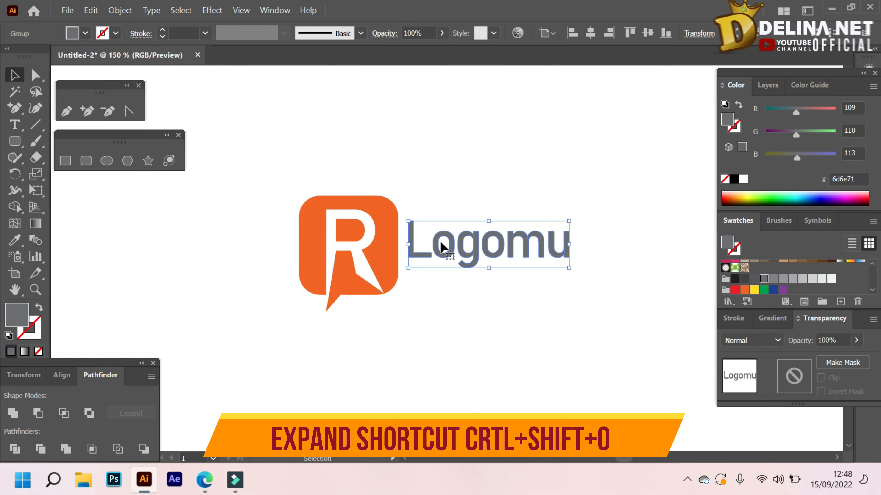
{"action": "right_click", "coordinate": [547, 256]}
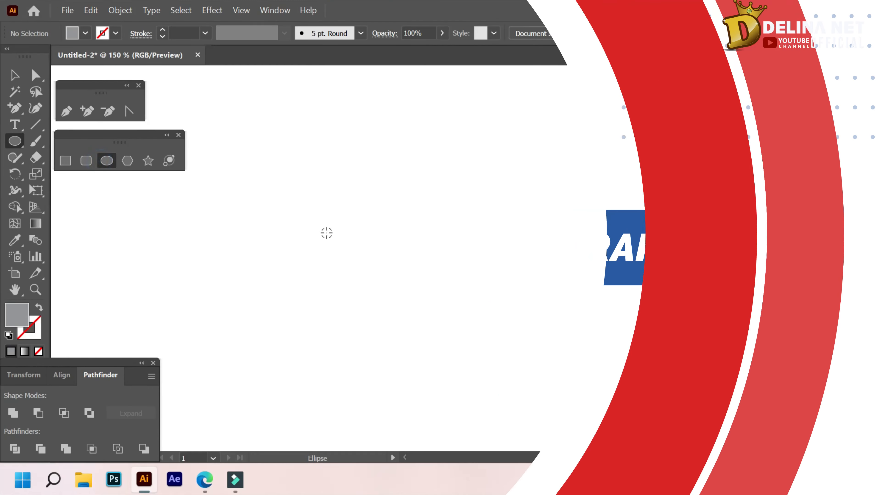
Draw a circle from its center on the empty artboard area and fill it with orange f26522
{"action": "left_click_drag", "start_coordinate": [326, 232], "coordinate": [380, 286]}
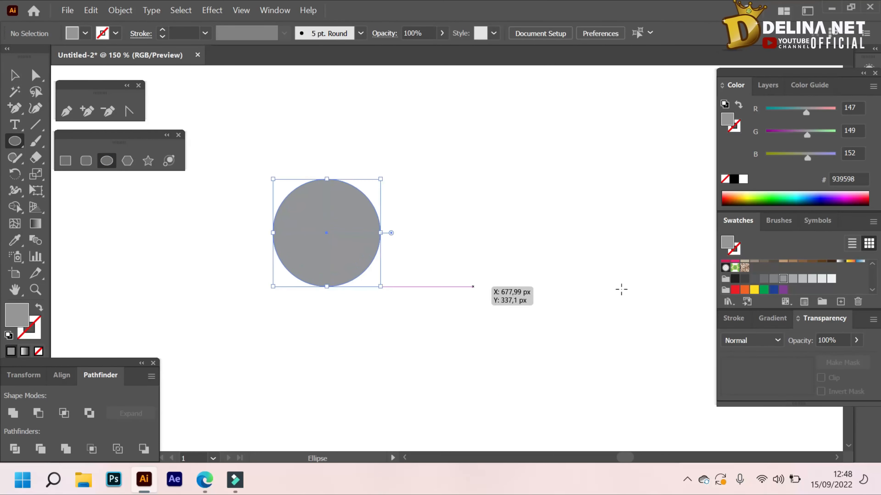
{"action": "left_click", "coordinate": [744, 290]}
{"action": "left_click", "coordinate": [14, 76]}
{"action": "left_click", "coordinate": [379, 145]}
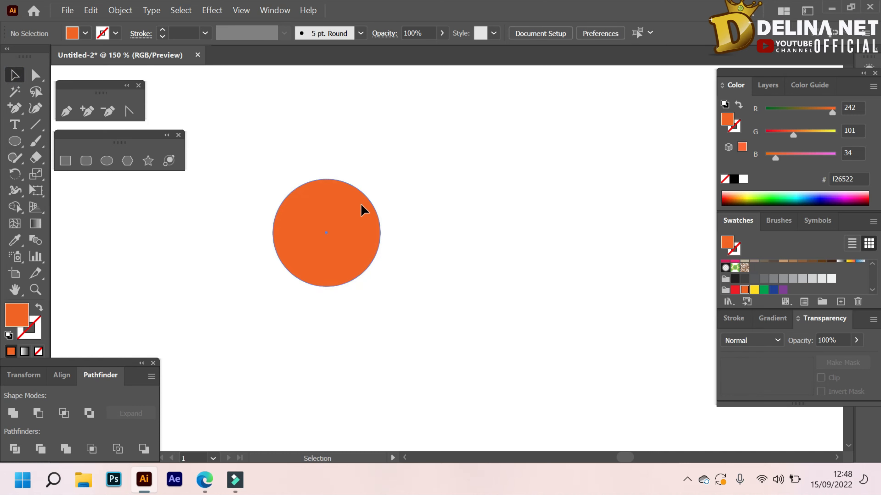
Enlarge the orange circle proportionally to about one and a half times its diameter
{"action": "left_click", "coordinate": [361, 205]}
{"action": "left_click_drag", "start_coordinate": [381, 233], "coordinate": [433, 242]}
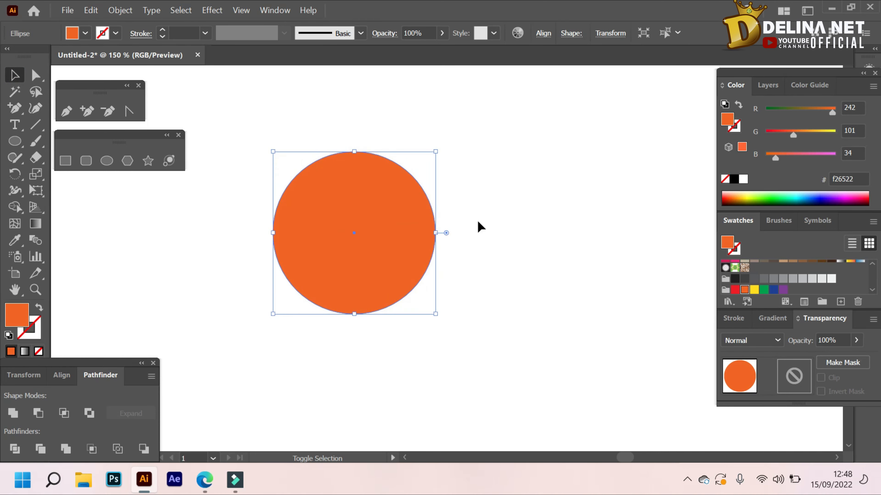
{"action": "left_click", "coordinate": [476, 218]}
Try shifting the orange circle sideways, and undo the change
{"action": "left_click", "coordinate": [373, 217]}
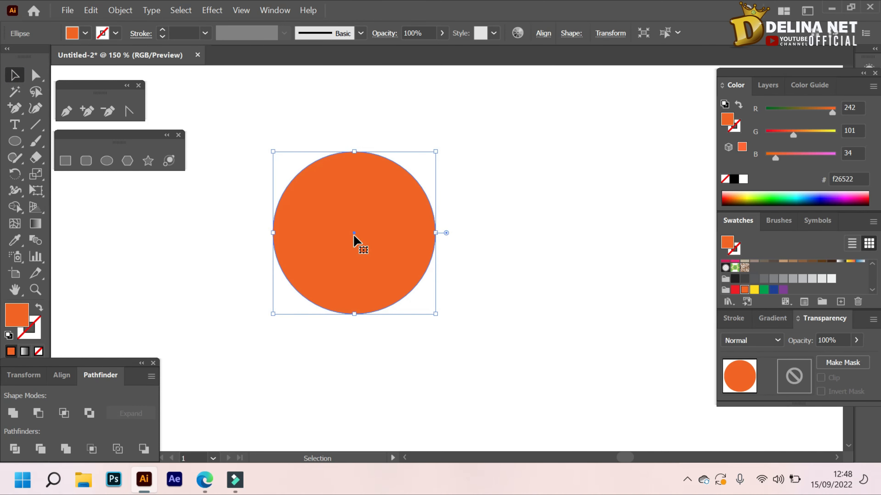
{"action": "left_click_drag", "start_coordinate": [363, 246], "coordinate": [528, 253]}
{"action": "key", "text": "ctrl+z"}
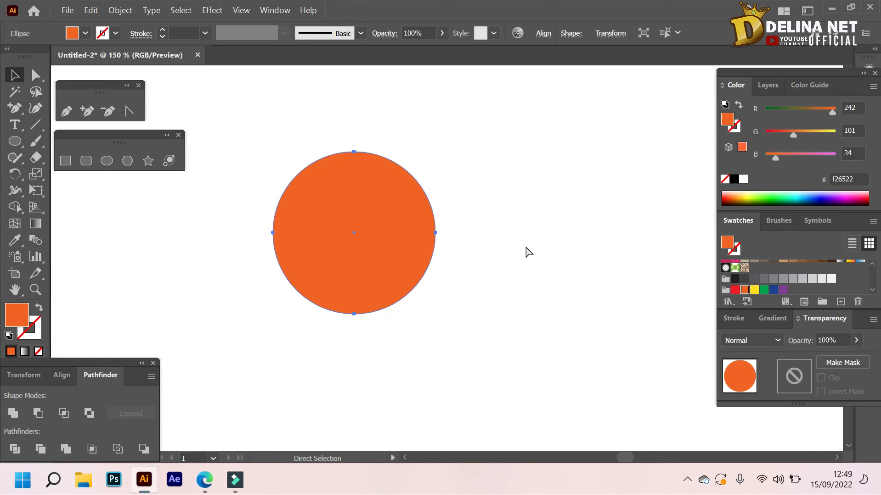
Duplicate the orange circle beside itself and repeat the duplication to make an evenly spaced row of three
{"action": "left_click", "coordinate": [509, 227]}
{"action": "left_click", "coordinate": [388, 223]}
{"action": "left_click_drag", "start_coordinate": [376, 234], "coordinate": [399, 188]}
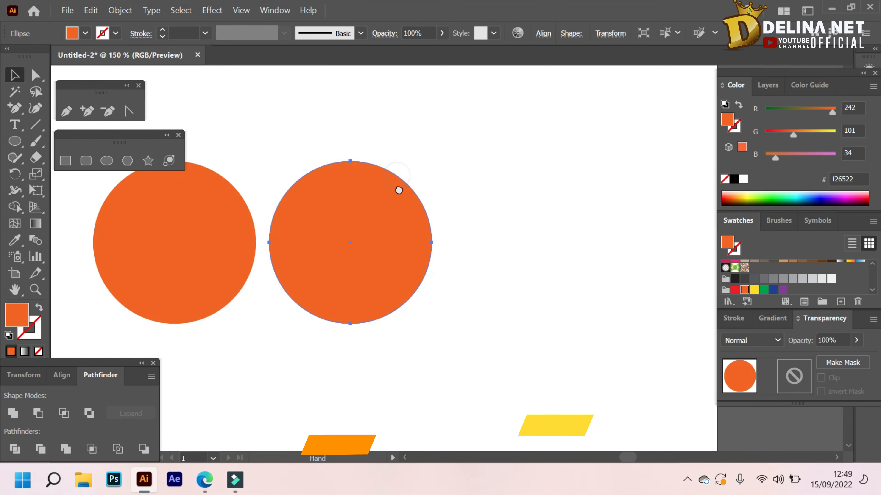
{"action": "key", "text": "ctrl+d"}
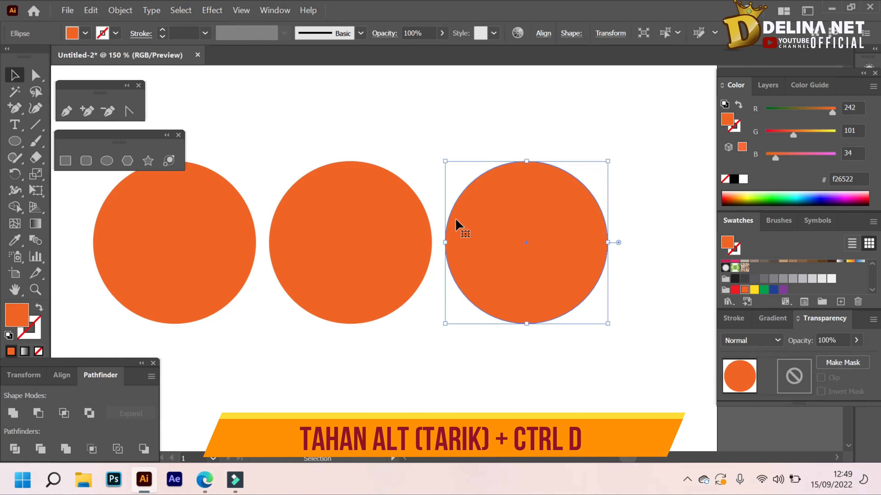
{"action": "left_click", "coordinate": [438, 209]}
Draw a small rectangle spanning the gap between the first two circles and fill it with black 231f20
{"action": "left_click", "coordinate": [66, 164]}
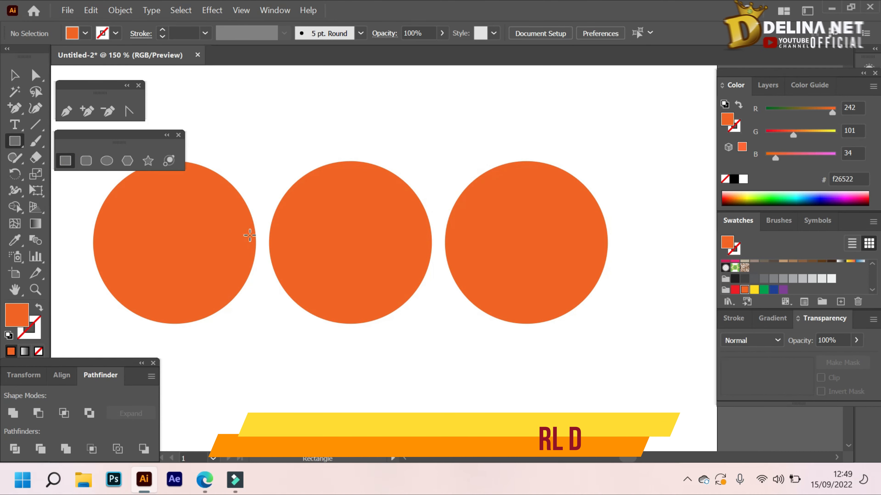
{"action": "left_click_drag", "start_coordinate": [255, 238], "coordinate": [270, 260]}
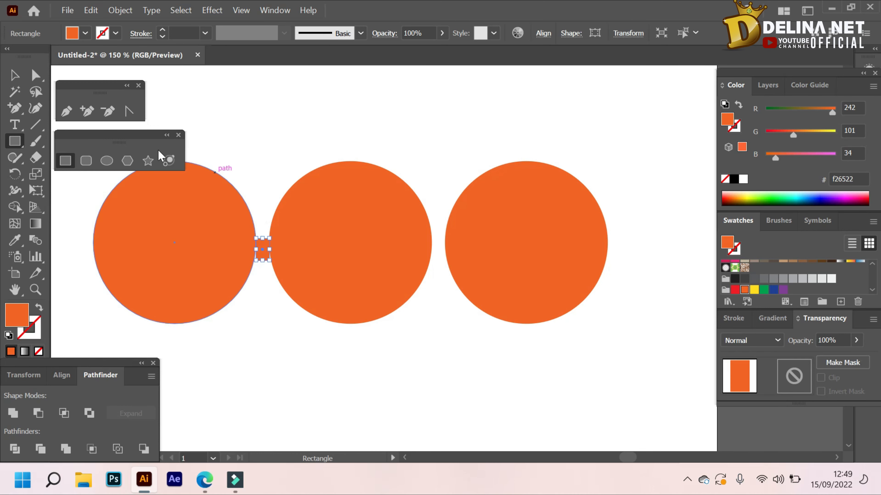
{"action": "key", "text": "v"}
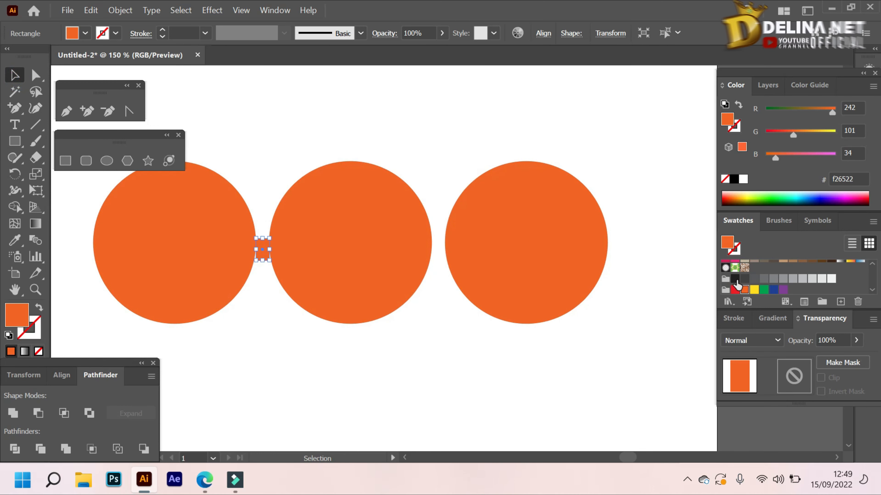
{"action": "left_click", "coordinate": [735, 279]}
Move the small black rectangle into the gap between the second and third circles to compare the spacing
{"action": "left_click_drag", "start_coordinate": [263, 246], "coordinate": [434, 160]}
{"action": "left_click", "coordinate": [430, 148]}
{"action": "left_click", "coordinate": [437, 245]}
{"action": "key", "text": "a"}
{"action": "key", "text": "ctrl+z"}
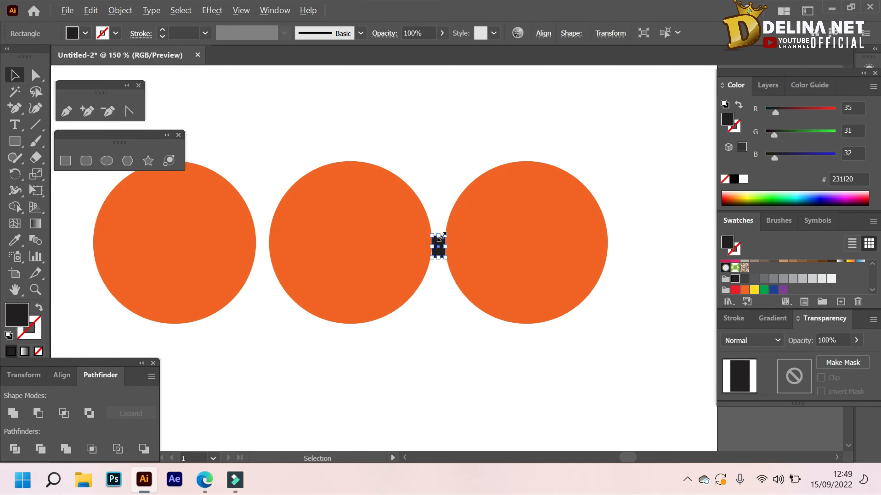
Stretch the black rectangle into a tall bar and place a copy in the gap between the first two circles
{"action": "left_click_drag", "start_coordinate": [438, 235], "coordinate": [261, 183]}
{"action": "left_click", "coordinate": [431, 134]}
{"action": "left_click", "coordinate": [311, 132]}
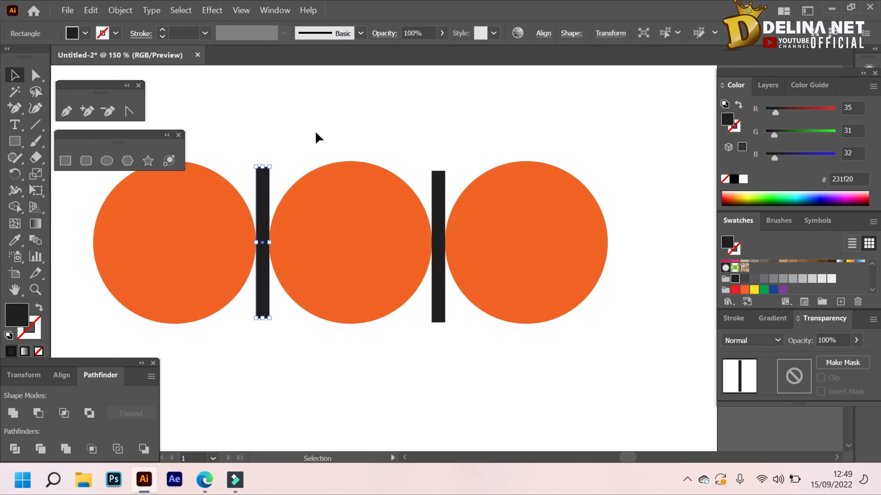
{"action": "left_click", "coordinate": [316, 134]}
Move the three circles and both black bars together toward the middle of the artboard
{"action": "key", "text": "z"}
{"action": "left_click", "coordinate": [411, 231], "text": "alt"}
{"action": "left_click", "coordinate": [412, 232], "text": "alt"}
{"action": "left_click", "coordinate": [14, 75]}
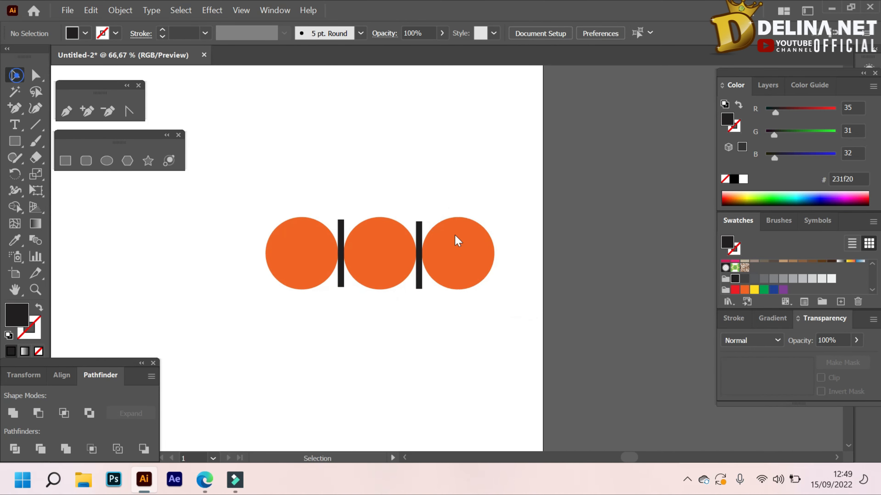
{"action": "left_click_drag", "start_coordinate": [347, 178], "coordinate": [639, 302]}
{"action": "left_click_drag", "start_coordinate": [614, 243], "coordinate": [424, 270]}
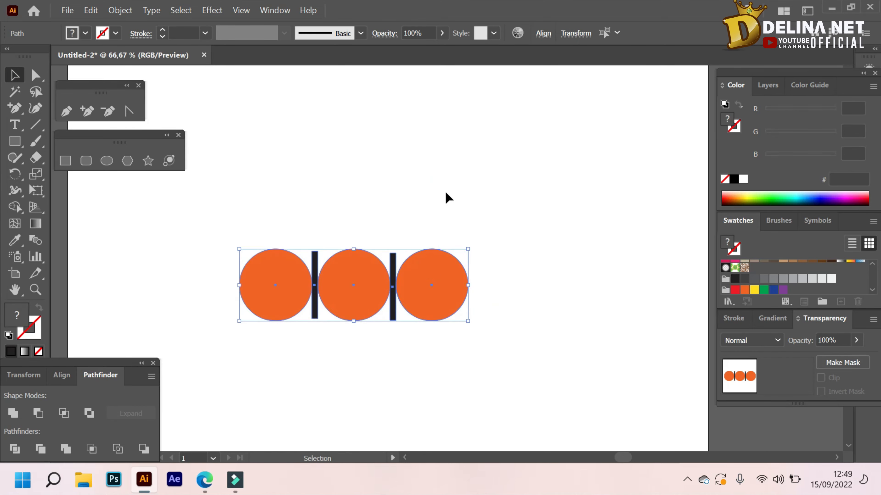
{"action": "left_click", "coordinate": [446, 195]}
Delete the second and third circles and both black bars, keeping only the first orange circle
{"action": "left_click_drag", "start_coordinate": [432, 224], "coordinate": [456, 166]}
{"action": "key", "text": "z"}
{"action": "left_click", "coordinate": [312, 169]}
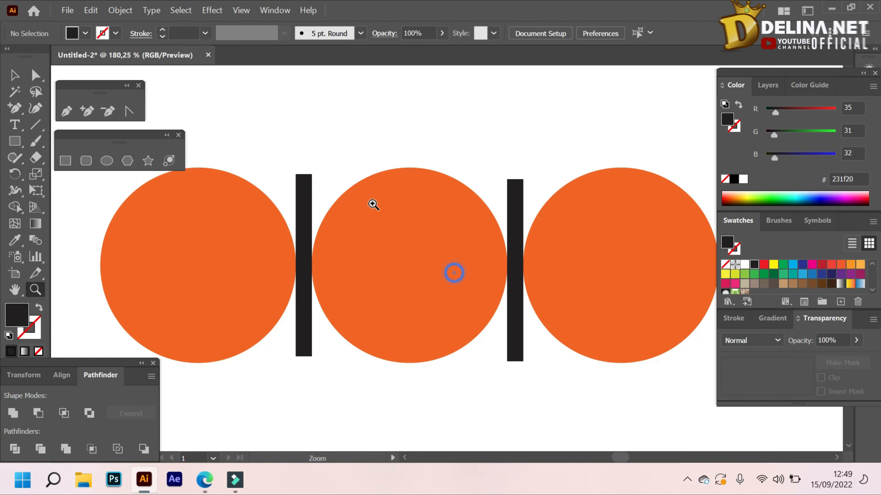
{"action": "left_click", "coordinate": [428, 238], "text": "alt"}
{"action": "left_click_drag", "start_coordinate": [410, 258], "coordinate": [288, 196]}
{"action": "left_click", "coordinate": [10, 76]}
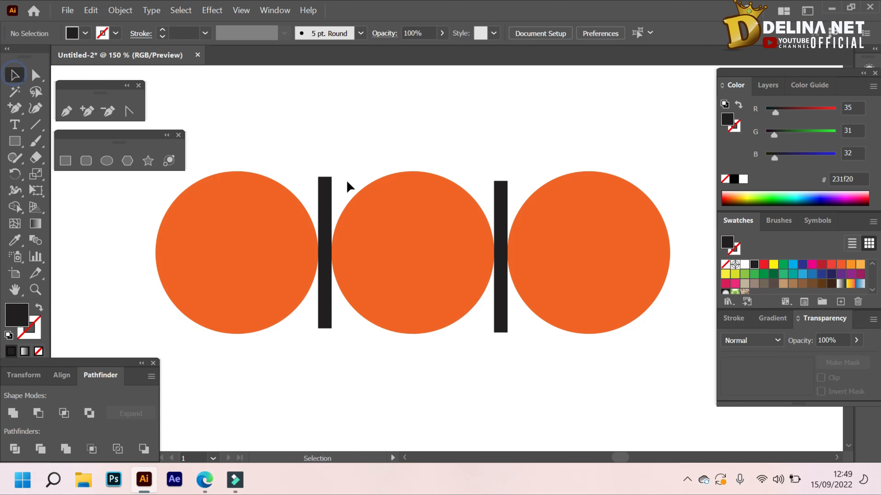
{"action": "left_click_drag", "start_coordinate": [467, 242], "coordinate": [609, 374]}
{"action": "key", "text": "Delete"}
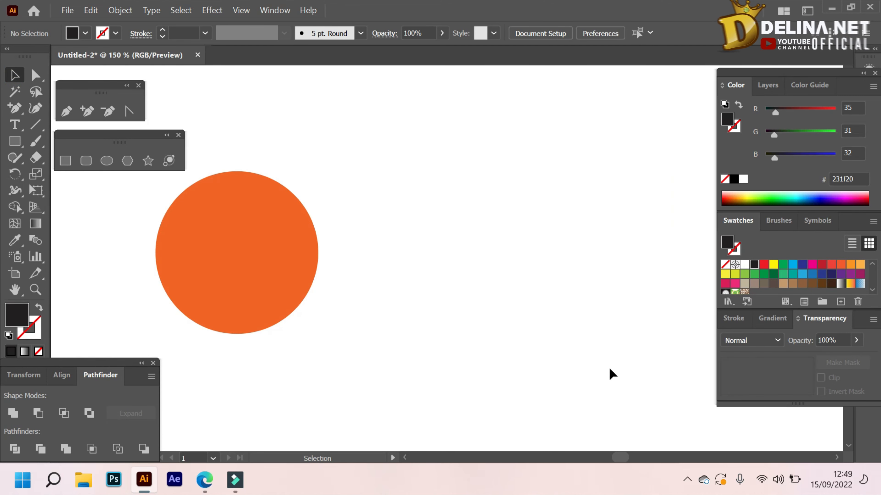
Place a scaled-down copy of the orange circle near its inner upper edge and fill it with yellow ffde17
{"action": "left_click_drag", "start_coordinate": [368, 245], "coordinate": [387, 223]}
{"action": "left_click", "coordinate": [354, 236]}
{"action": "key", "text": "z"}
{"action": "left_click", "coordinate": [363, 247]}
{"action": "left_click", "coordinate": [16, 74]}
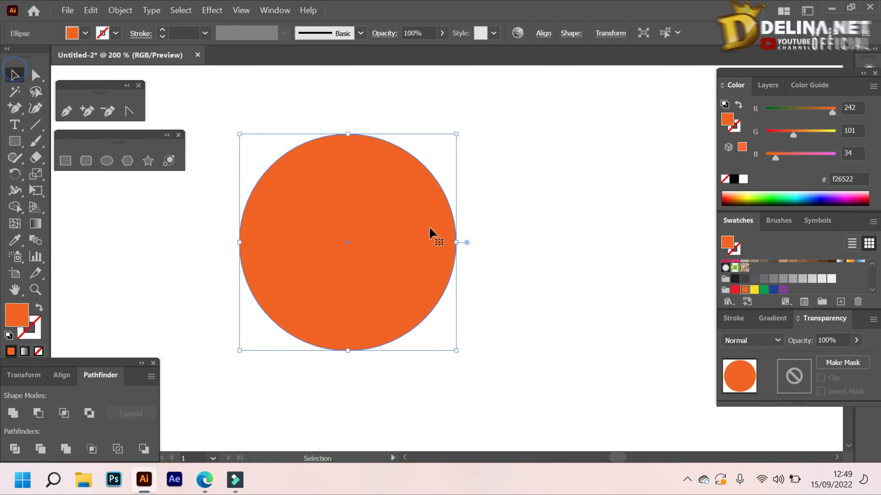
{"action": "left_click", "coordinate": [429, 228]}
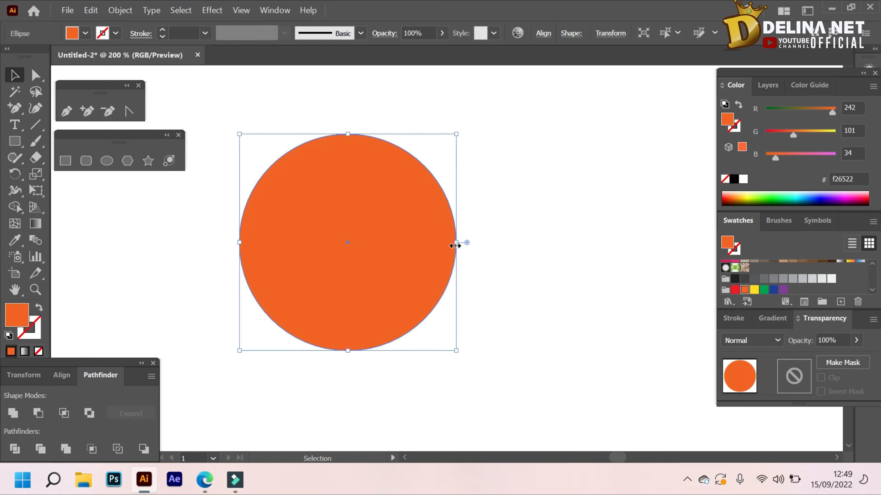
{"action": "left_click_drag", "start_coordinate": [455, 242], "coordinate": [351, 160]}
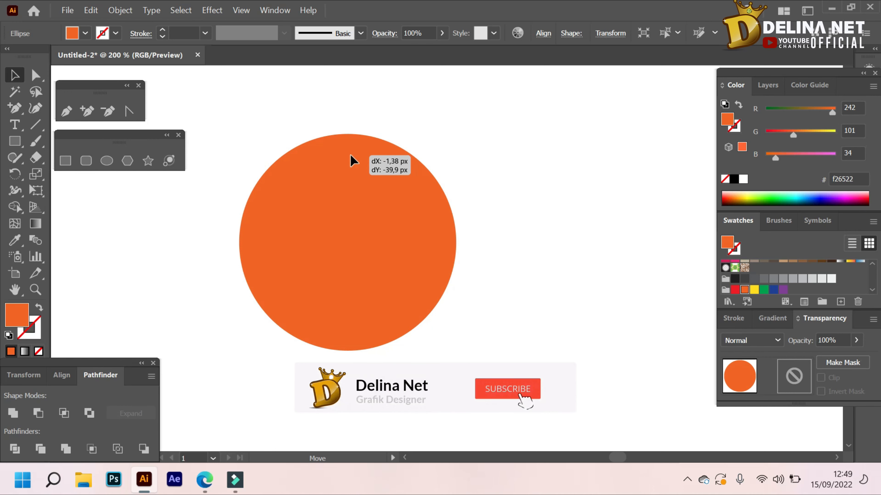
{"action": "left_click", "coordinate": [755, 290]}
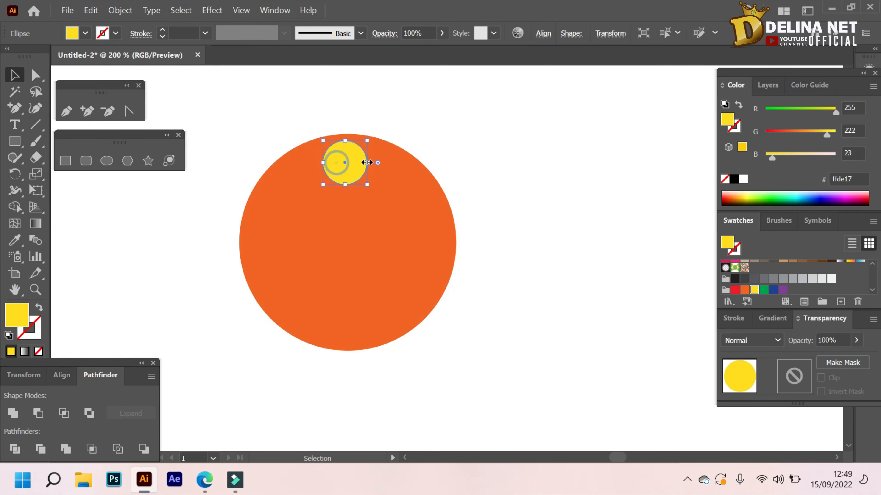
Stretch the small yellow circle horizontally into a wide ellipse and fill it with white
{"action": "left_click_drag", "start_coordinate": [367, 161], "coordinate": [391, 162]}
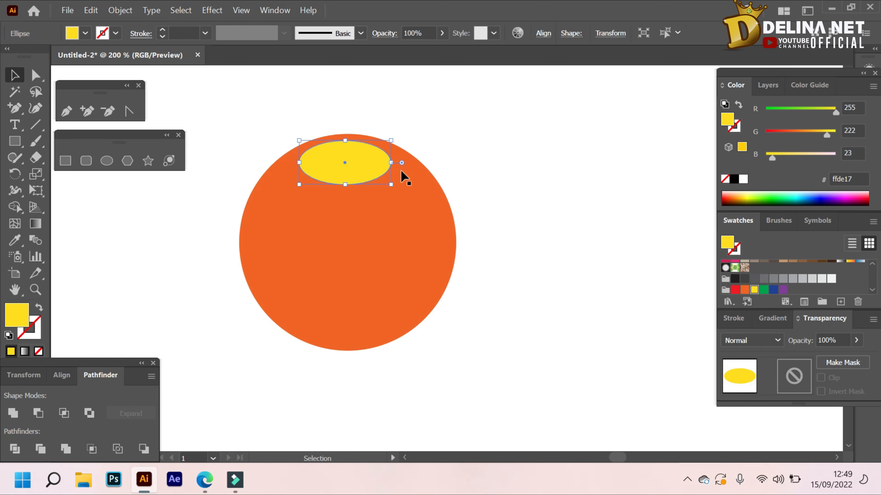
{"action": "left_click", "coordinate": [742, 180]}
{"action": "left_click", "coordinate": [570, 167]}
Rotate and position the white ellipse along the orange ball's upper-left edge as a highlight
{"action": "left_click_drag", "start_coordinate": [483, 185], "coordinate": [516, 190]}
{"action": "left_click_drag", "start_coordinate": [261, 128], "coordinate": [548, 297]}
{"action": "left_click", "coordinate": [555, 253]}
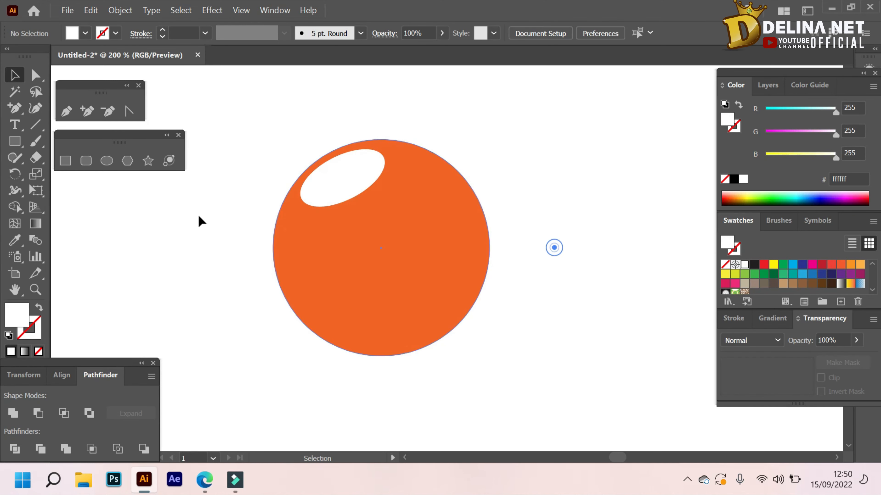
Add the text "6" beside the orange ball and enlarge it, with its object options open
{"action": "key", "text": "t"}
{"action": "left_click", "coordinate": [575, 193]}
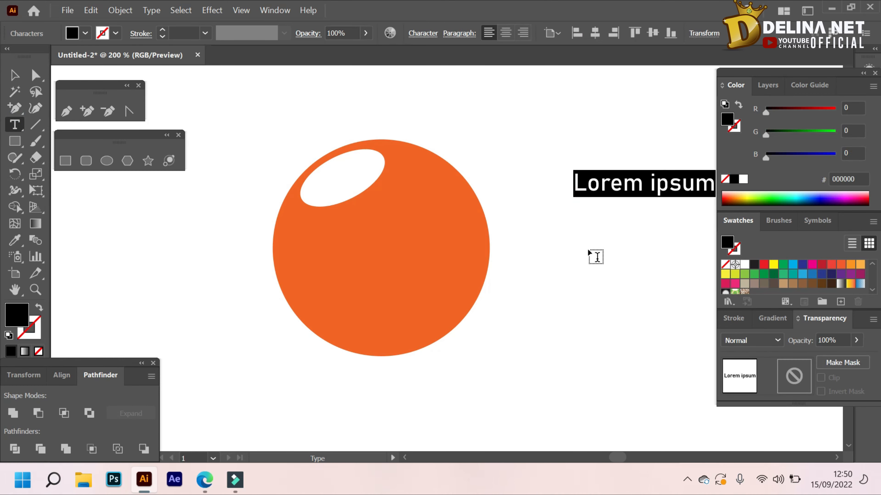
{"action": "type", "text": "6"}
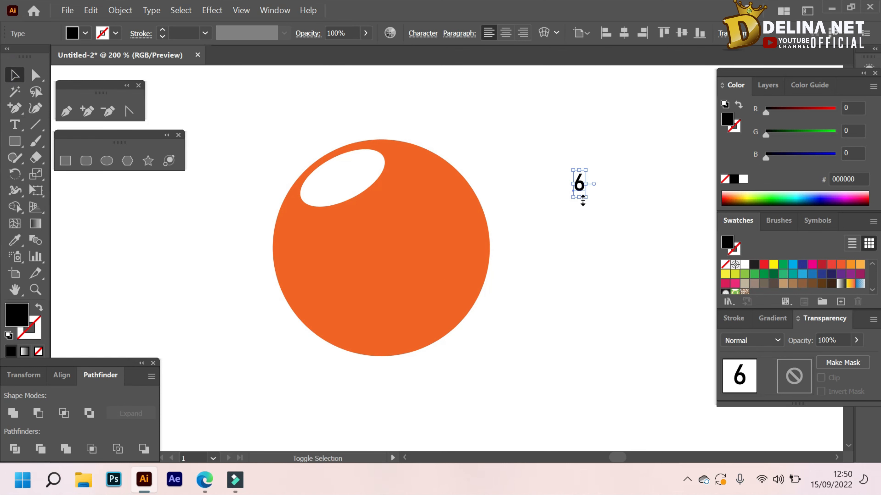
{"action": "left_click_drag", "start_coordinate": [585, 197], "coordinate": [669, 325]}
{"action": "left_click_drag", "start_coordinate": [604, 237], "coordinate": [569, 226]}
{"action": "right_click", "coordinate": [567, 192]}
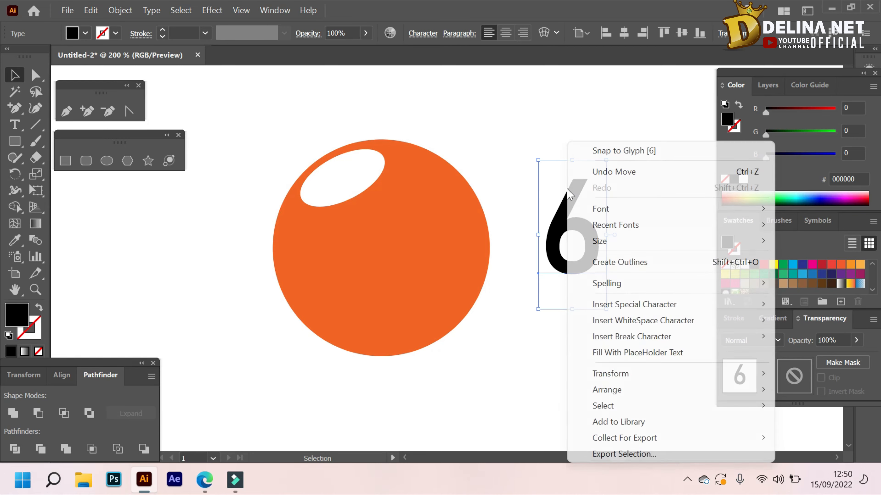